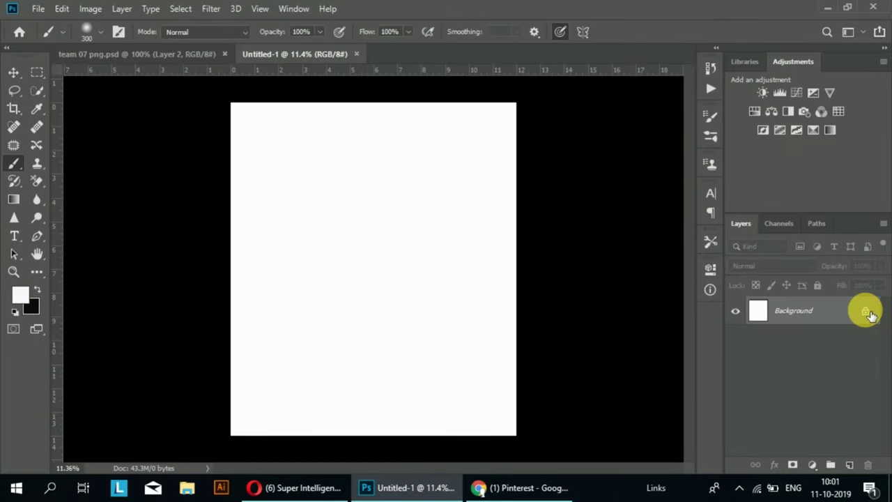
# - Unlock the Background layer and add a new Solid Color fill layer
pyautogui.click(866, 313)
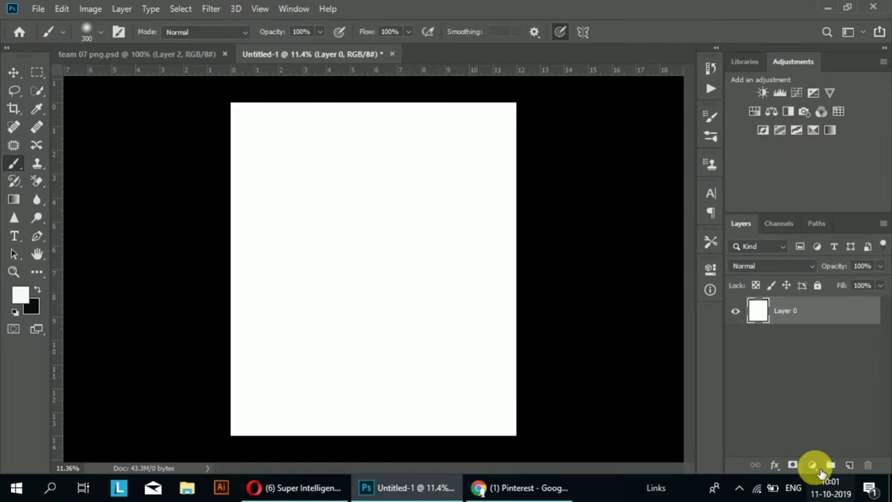
pyautogui.click(813, 465)
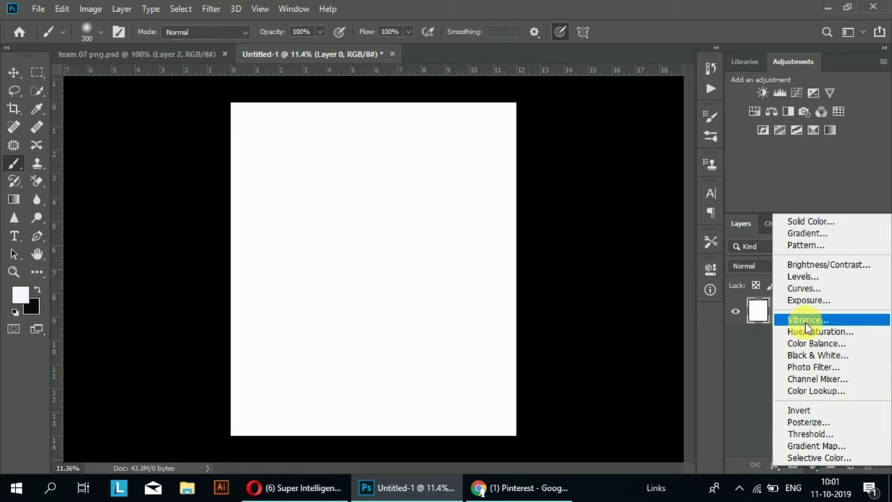
pyautogui.click(808, 223)
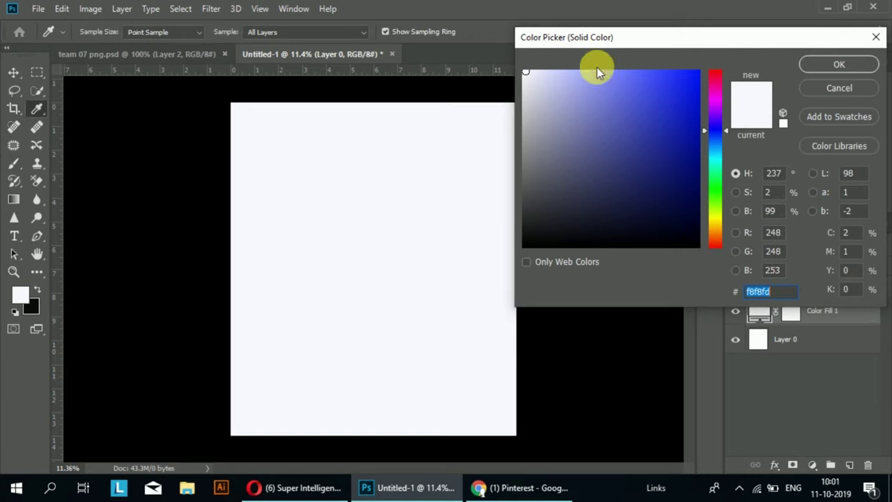
# - Set the fill colour to dark bluish grey #444559 and confirm it
pyautogui.click(530, 216)
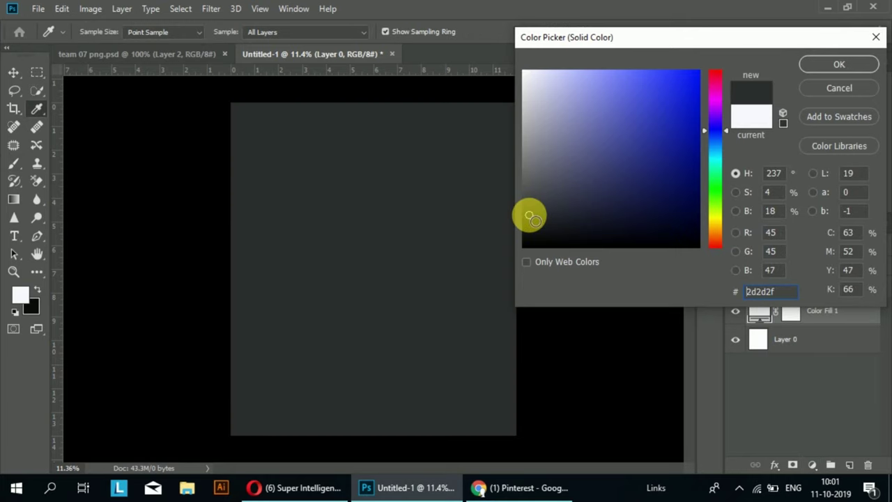
pyautogui.click(530, 208)
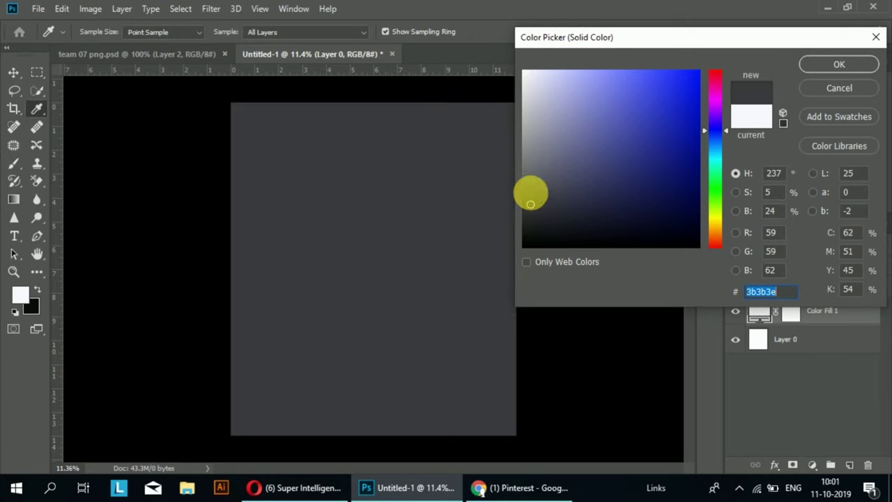
pyautogui.moveTo(531, 204); pyautogui.dragTo(533, 174)
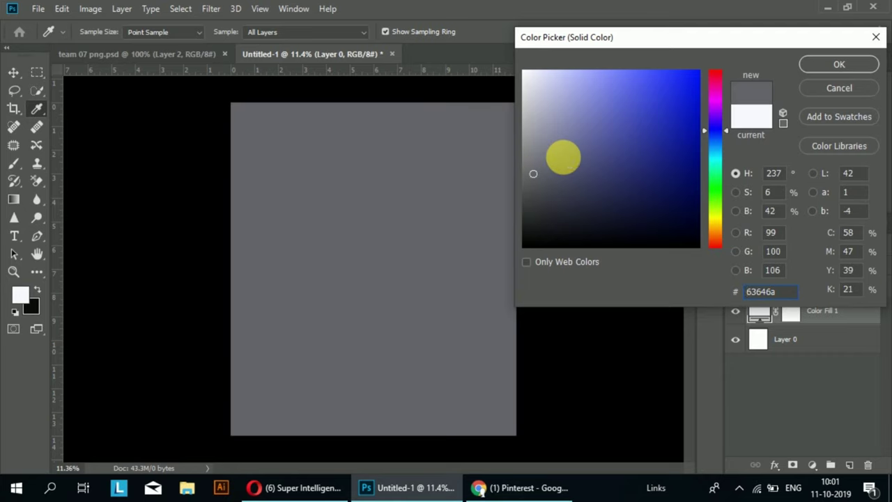
pyautogui.click(563, 158)
pyautogui.click(532, 193)
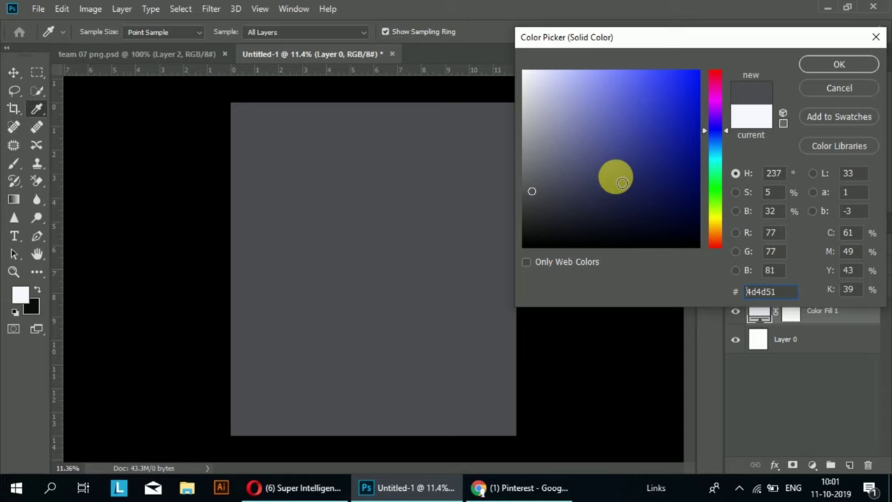
pyautogui.click(569, 190)
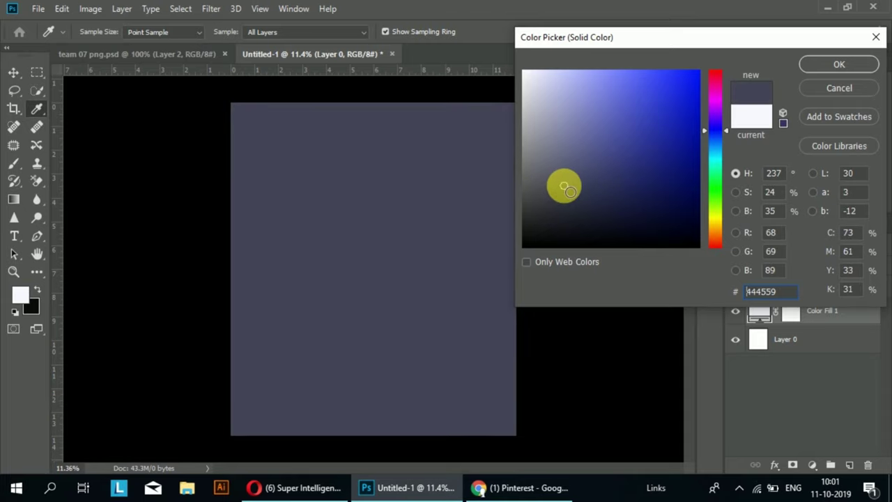
pyautogui.click(857, 65)
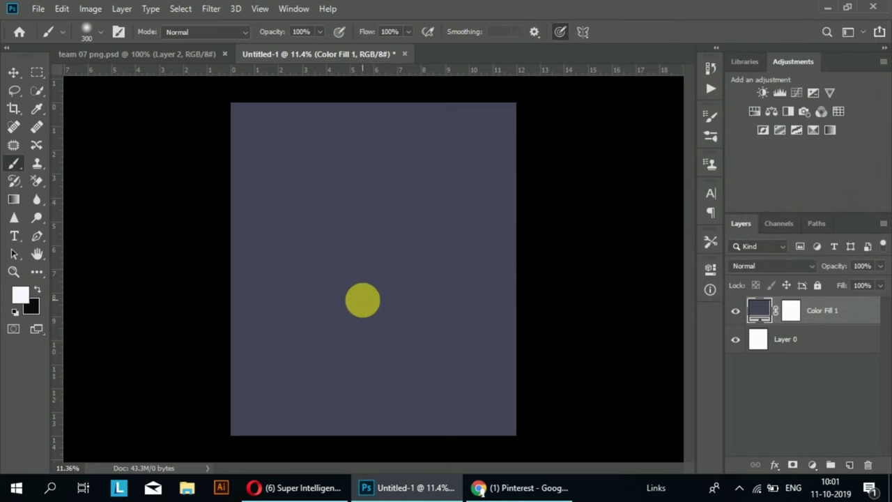
# - Drag the cut-out photo from team 07 png.psd into the Untitled-1 poster
pyautogui.keyDown('alt'); pyautogui.scroll(2, 362, 300); pyautogui.keyUp('alt')
pyautogui.keyDown('alt'); pyautogui.scroll(-2, 363, 302); pyautogui.keyUp('alt')
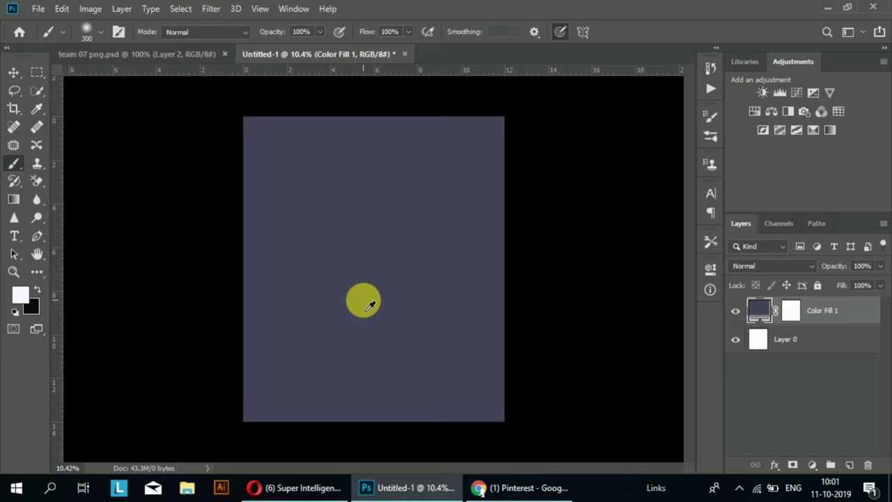
pyautogui.keyDown('alt'); pyautogui.scroll(1, 362, 302); pyautogui.keyUp('alt')
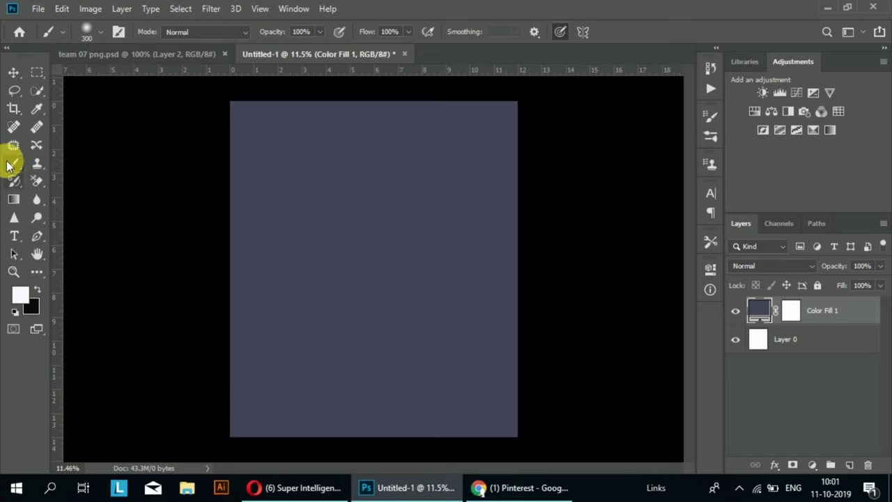
pyautogui.click(116, 53)
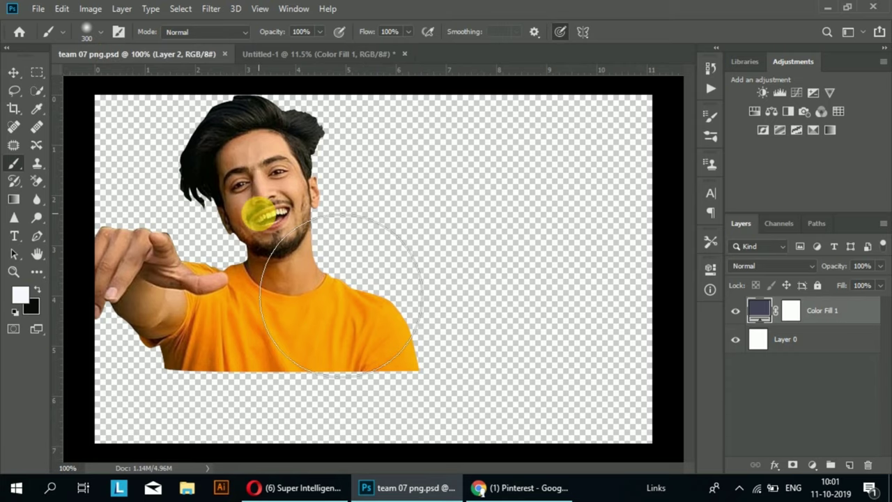
pyautogui.press('v')
pyautogui.moveTo(292, 223)
pyautogui.mouseDown()
pyautogui.moveTo(303, 207)
pyautogui.moveTo(316, 58)
pyautogui.moveTo(345, 321)
pyautogui.moveTo(497, 190)
pyautogui.mouseUp()
# - Convert the placed photo layer into a Smart Object
pyautogui.hotkey('ctrl', 't')
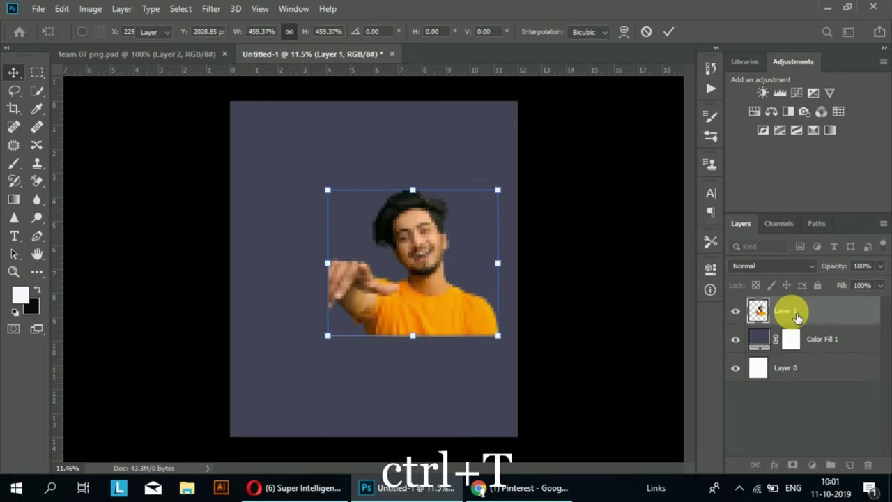
pyautogui.press('Return')
pyautogui.rightClick(792, 309)
pyautogui.click(494, 254)
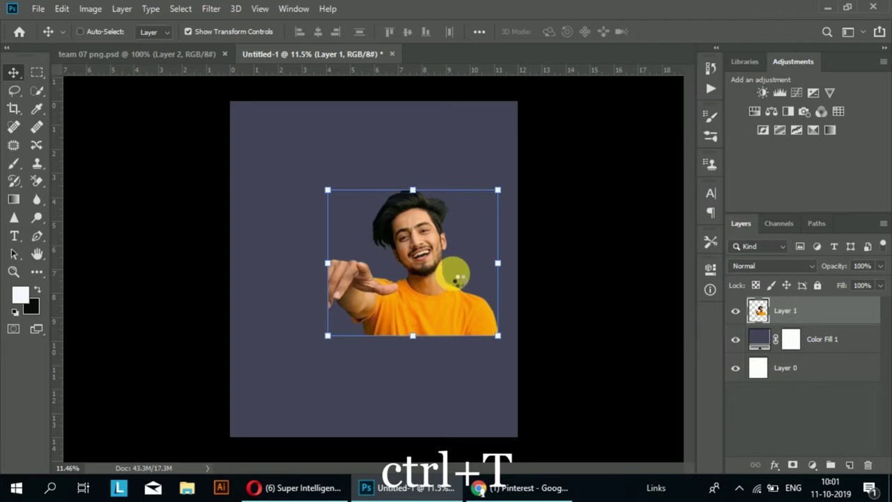
# - Scale the photo to about 176% and position it across the lower part of the page
pyautogui.moveTo(429, 259); pyautogui.dragTo(358, 323)
pyautogui.hotkey('ctrl', 't')
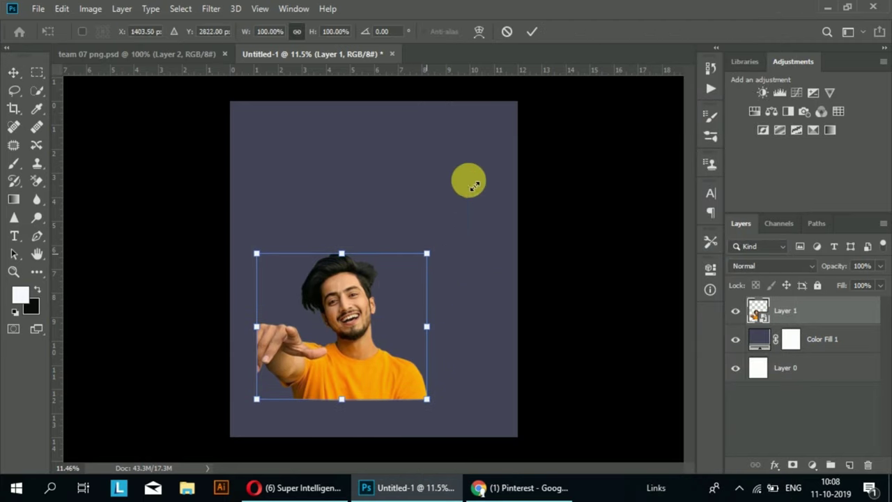
pyautogui.moveTo(473, 185); pyautogui.dragTo(492, 195)
pyautogui.moveTo(384, 325); pyautogui.dragTo(389, 424)
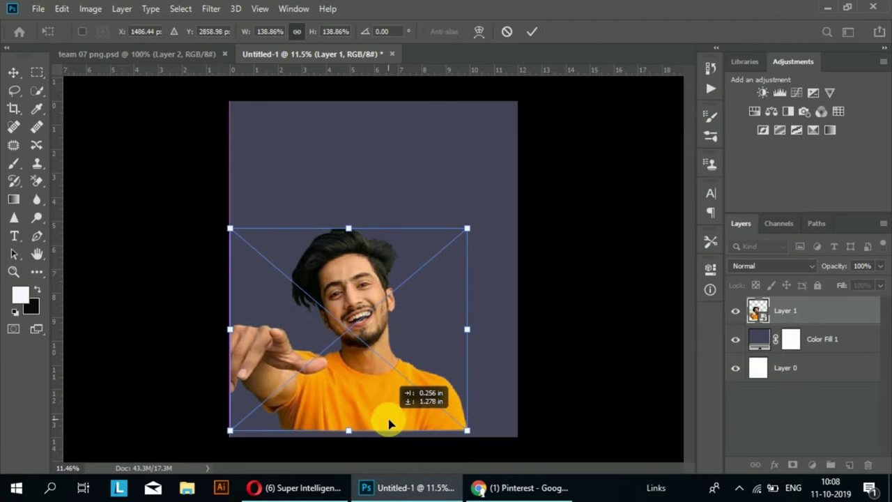
pyautogui.moveTo(467, 228); pyautogui.dragTo(511, 197)
pyautogui.moveTo(420, 371)
pyautogui.mouseDown()
pyautogui.moveTo(409, 359)
pyautogui.moveTo(410, 387)
pyautogui.mouseUp()
pyautogui.moveTo(360, 190); pyautogui.dragTo(358, 180)
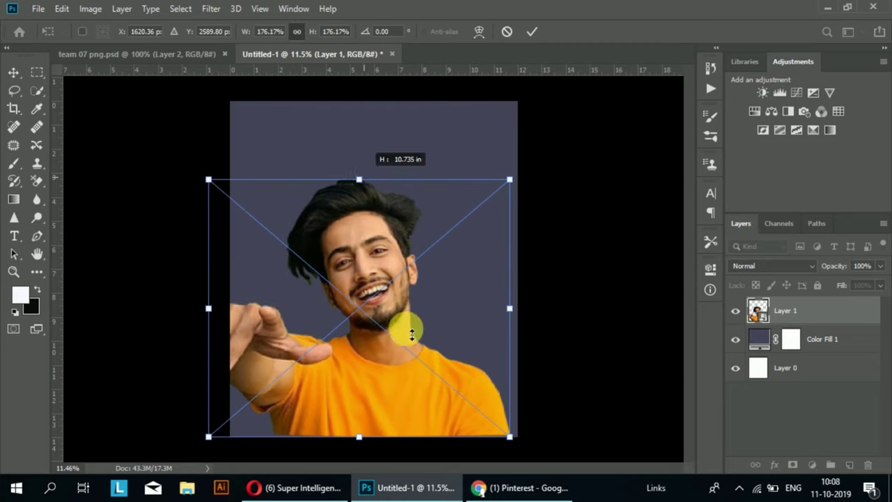
pyautogui.press('Return')
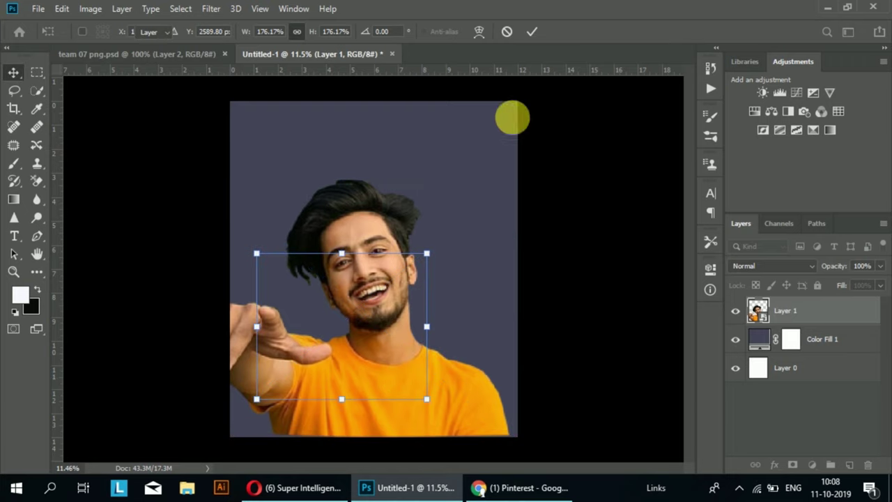
pyautogui.press('Return')
pyautogui.scroll(2, 375, 319)
pyautogui.scroll(-2, 375, 319)
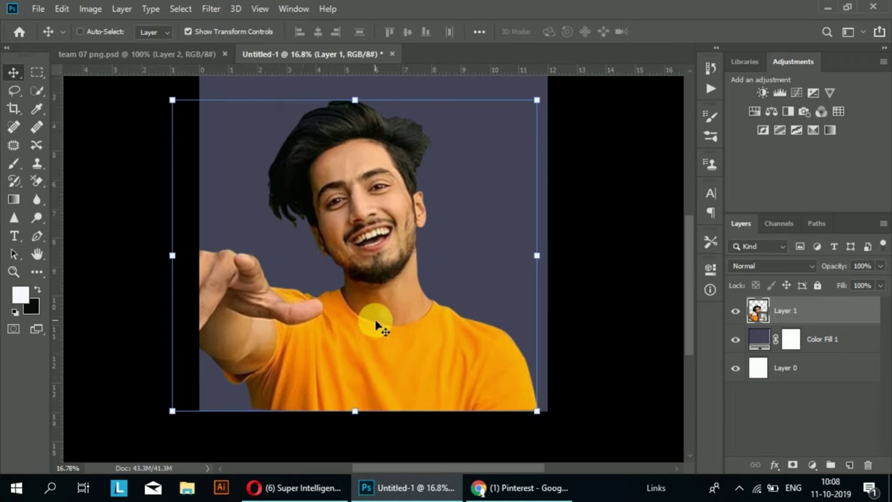
pyautogui.scroll(-2, 375, 319)
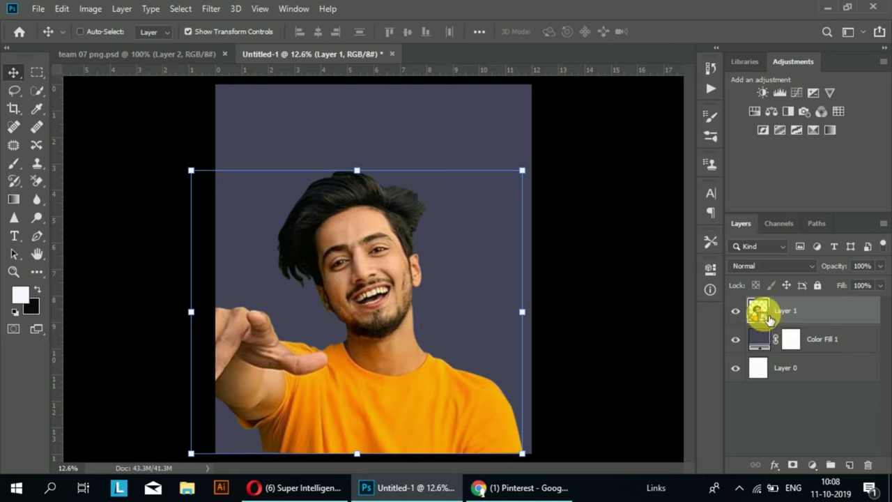
# - Duplicate Layer 1 as Layer 1 copy and hide the original Layer 1
pyautogui.hotkey('ctrl', 'j')
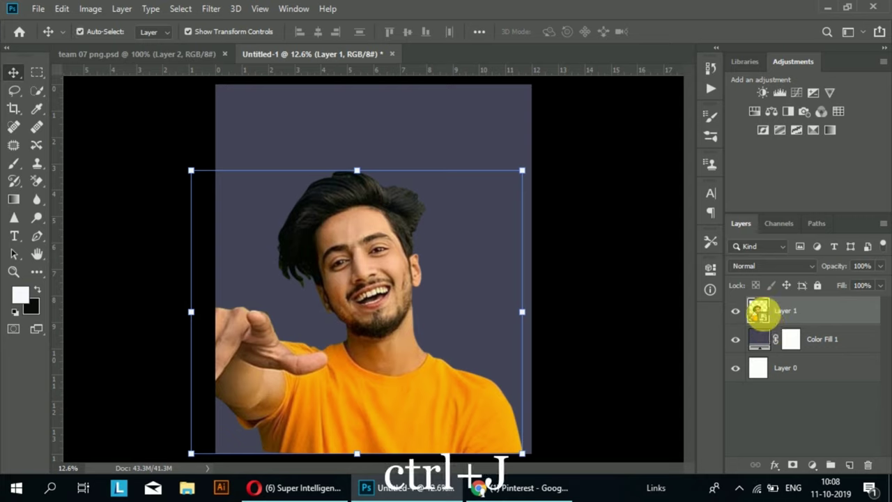
pyautogui.hotkey('ctrl', 'j')
pyautogui.click(735, 339)
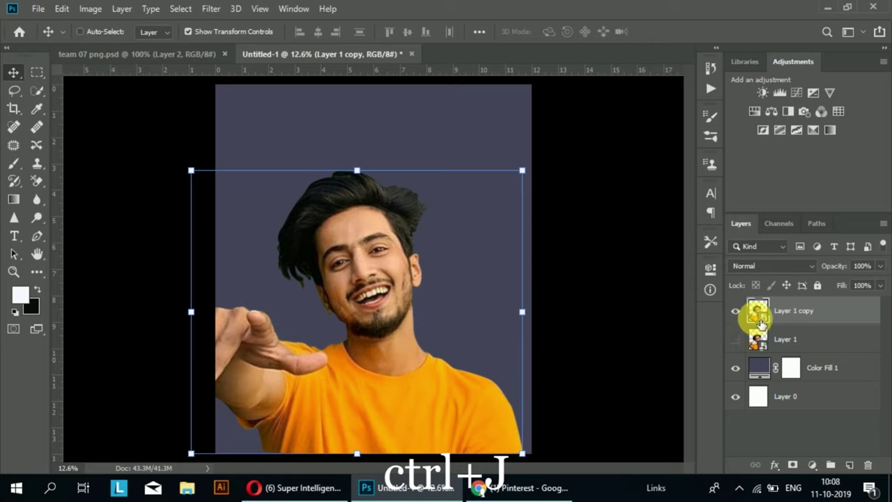
# - Smear the face sideways in Liquify with a Forward Warp brush of size 609
pyautogui.click(210, 8)
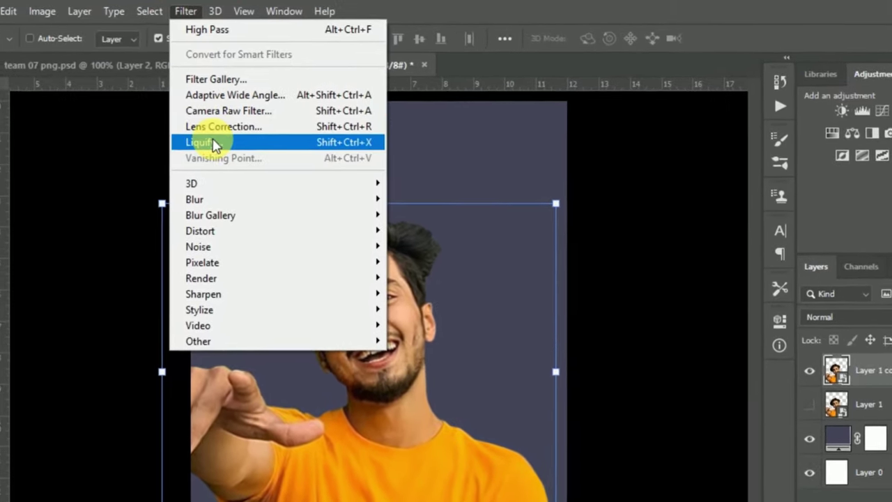
pyautogui.click(218, 127)
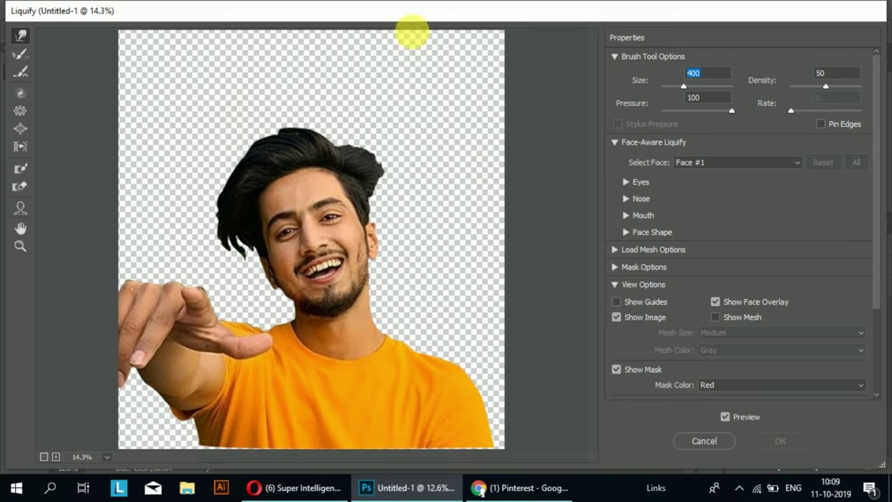
pyautogui.click(20, 34)
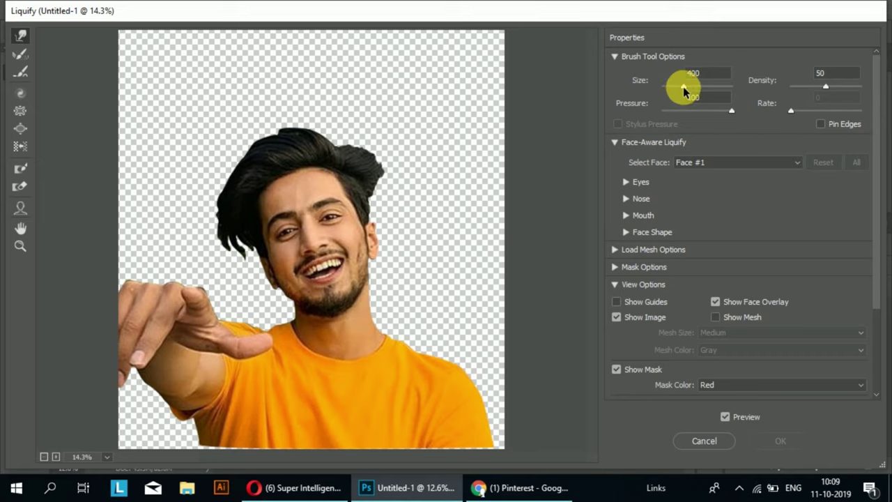
pyautogui.moveTo(686, 89); pyautogui.dragTo(688, 88)
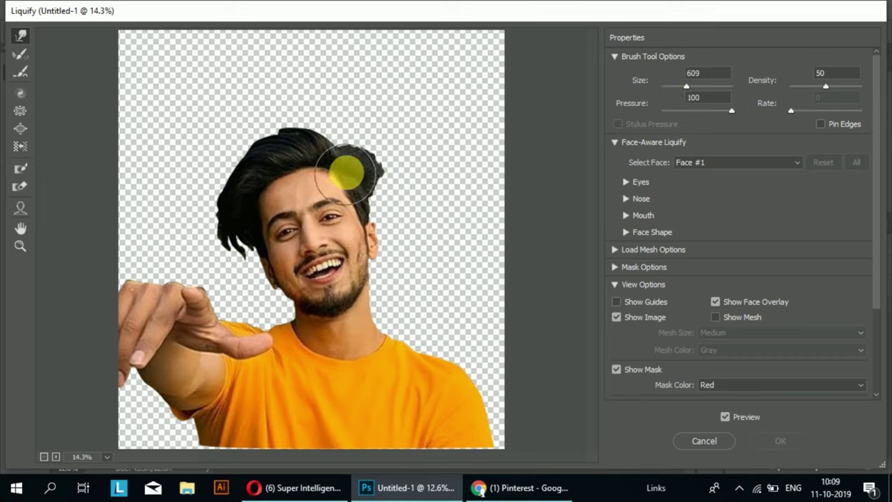
pyautogui.moveTo(347, 166)
pyautogui.mouseDown()
pyautogui.moveTo(354, 123)
pyautogui.moveTo(354, 193)
pyautogui.moveTo(390, 185)
pyautogui.moveTo(391, 227)
pyautogui.moveTo(378, 188)
pyautogui.moveTo(398, 269)
pyautogui.moveTo(376, 315)
pyautogui.moveTo(414, 279)
pyautogui.moveTo(390, 338)
pyautogui.moveTo(420, 365)
pyautogui.moveTo(456, 343)
pyautogui.moveTo(425, 258)
pyautogui.moveTo(418, 199)
pyautogui.moveTo(362, 247)
pyautogui.moveTo(358, 193)
pyautogui.moveTo(406, 187)
pyautogui.moveTo(436, 233)
pyautogui.moveTo(456, 292)
pyautogui.moveTo(376, 151)
pyautogui.moveTo(372, 170)
pyautogui.moveTo(409, 136)
pyautogui.moveTo(377, 277)
pyautogui.mouseUp()
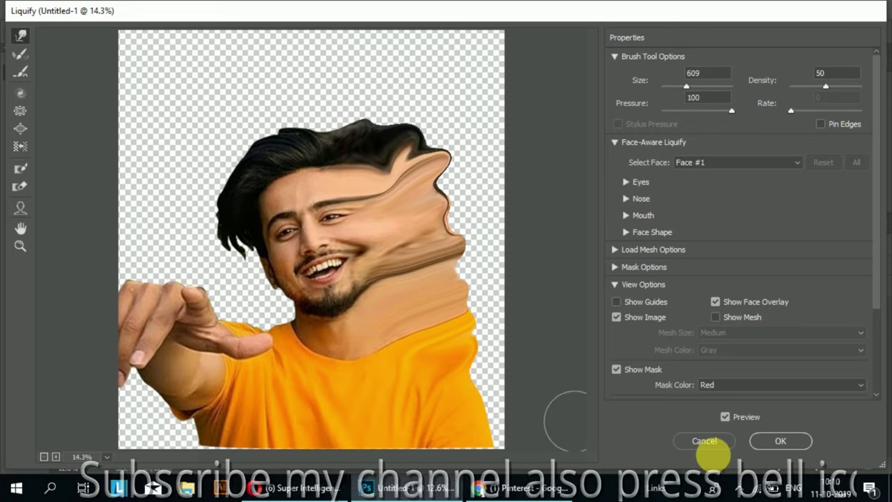
# - Apply the Liquify warp, collapse the smart filter rows, and make Layer 1 active
pyautogui.click(781, 441)
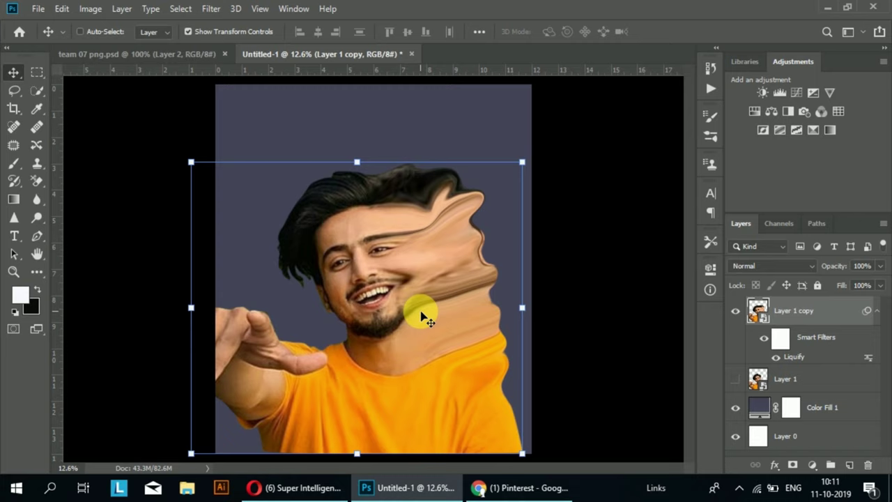
pyautogui.click(882, 316)
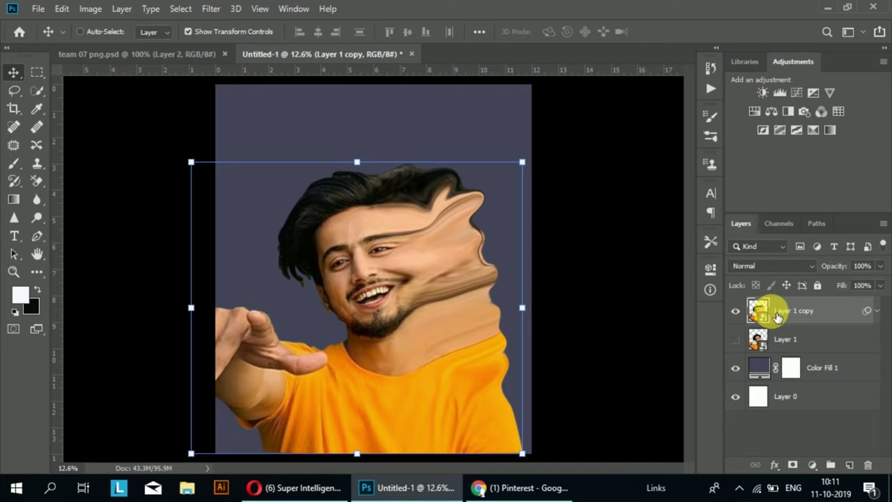
pyautogui.click(765, 341)
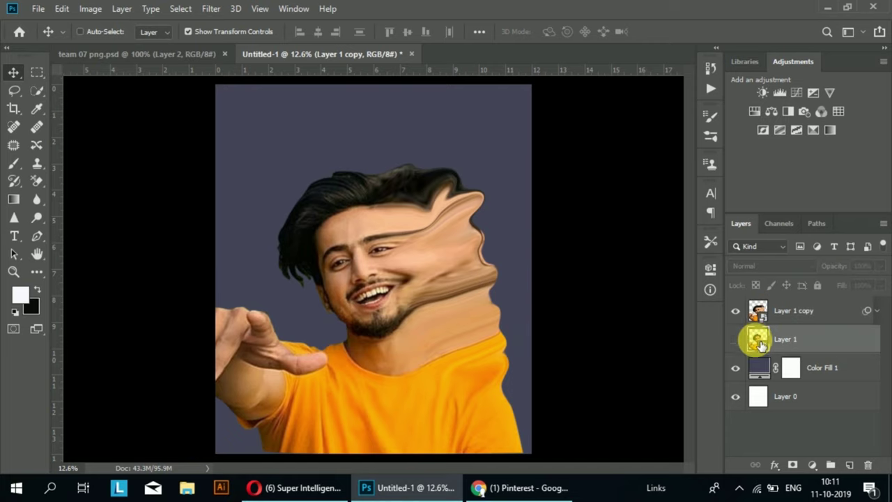
# - Move Layer 1 above Layer 1 copy and reselect Layer 1 copy
pyautogui.hotkey('ctrl', ']')
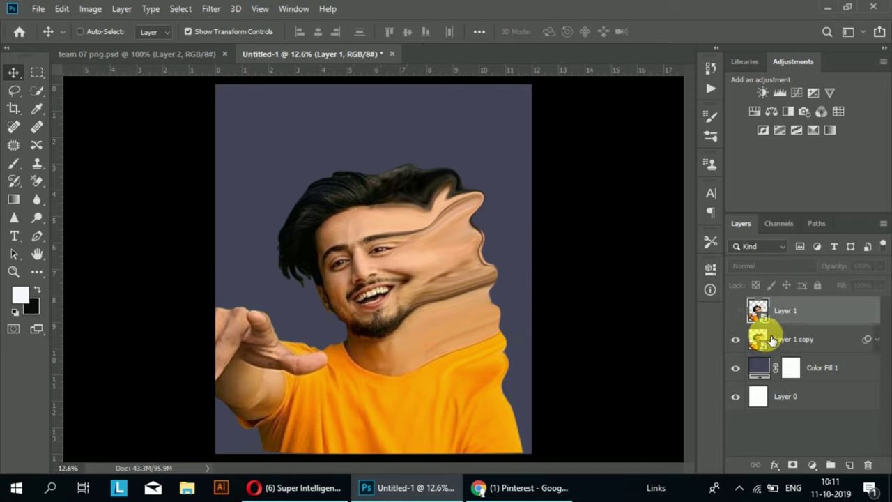
pyautogui.click(770, 346)
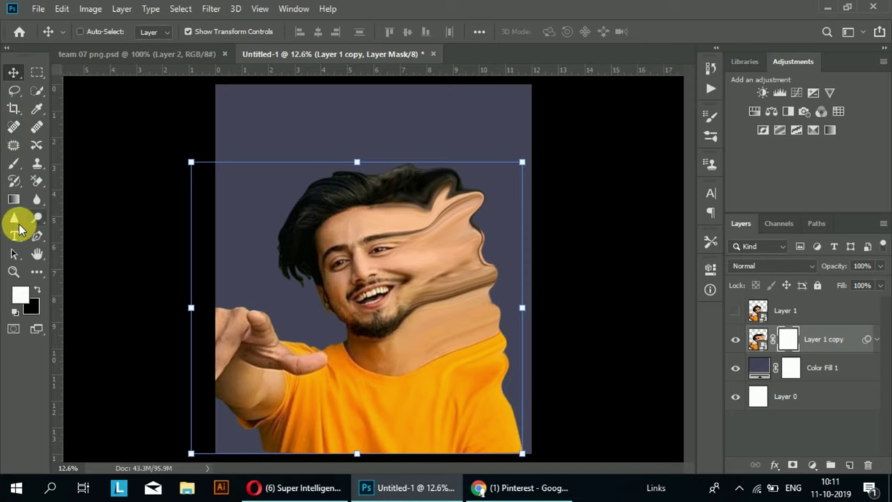
pyautogui.click(14, 235)
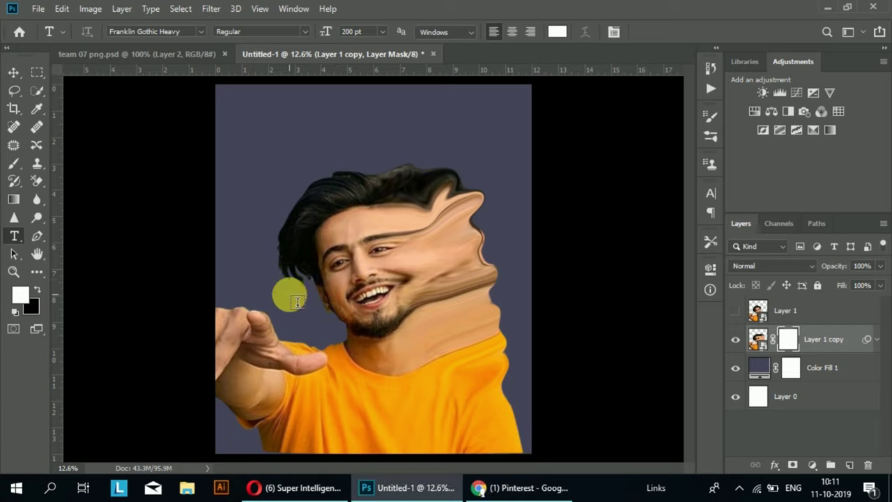
# - Create two white text layers reading TEAM and 07 on the canvas
pyautogui.click(292, 299)
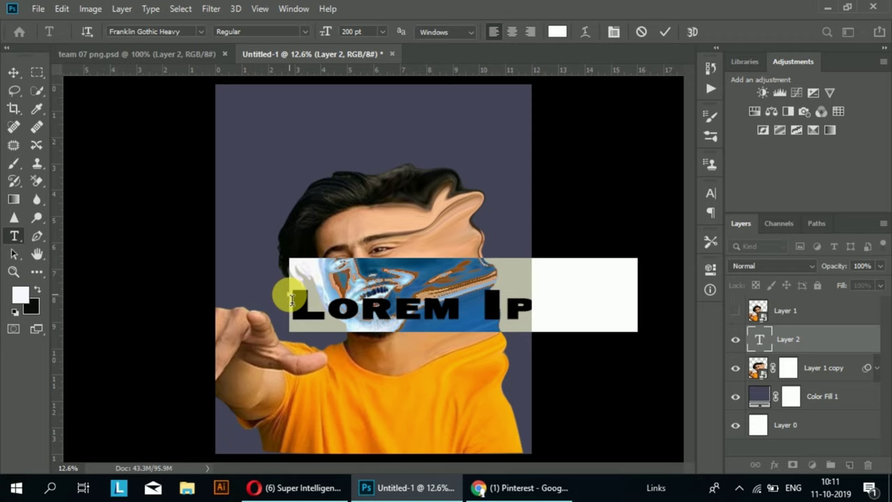
pyautogui.write('TEAM')
pyautogui.click(347, 365)
pyautogui.write('07')
pyautogui.hotkey('ctrl', 'Return')
# - Move the TEAM text up over the face, then select the 07 layer
pyautogui.scroll(2, 356, 359)
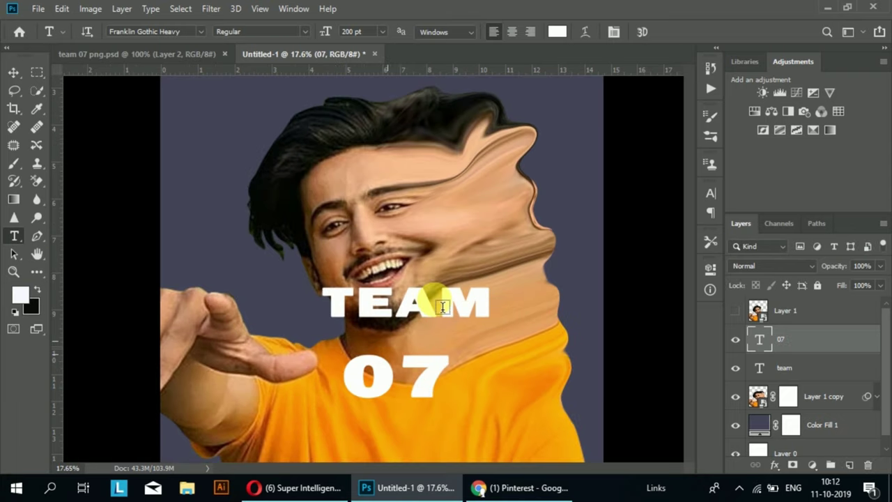
pyautogui.click(777, 374)
pyautogui.moveTo(471, 378)
pyautogui.mouseDown()
pyautogui.moveTo(407, 354)
pyautogui.moveTo(397, 364)
pyautogui.moveTo(514, 241)
pyautogui.mouseUp()
pyautogui.click(776, 340)
# - Scale TEAM up to about 306.65 pt so it sits flush beside 07
pyautogui.hotkey('ctrl', 't')
pyautogui.moveTo(440, 203)
pyautogui.mouseDown()
pyautogui.moveTo(433, 241)
pyautogui.moveTo(388, 226)
pyautogui.mouseUp()
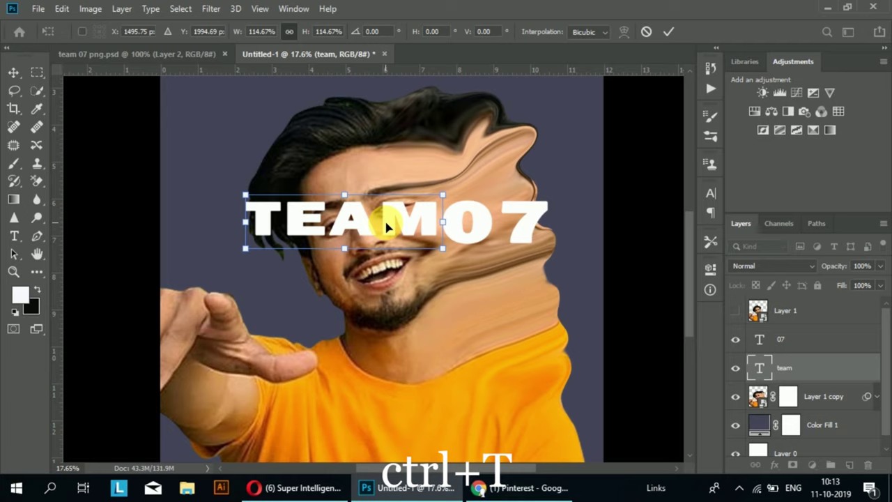
pyautogui.moveTo(387, 227)
pyautogui.mouseDown()
pyautogui.moveTo(369, 242)
pyautogui.moveTo(381, 221)
pyautogui.mouseUp()
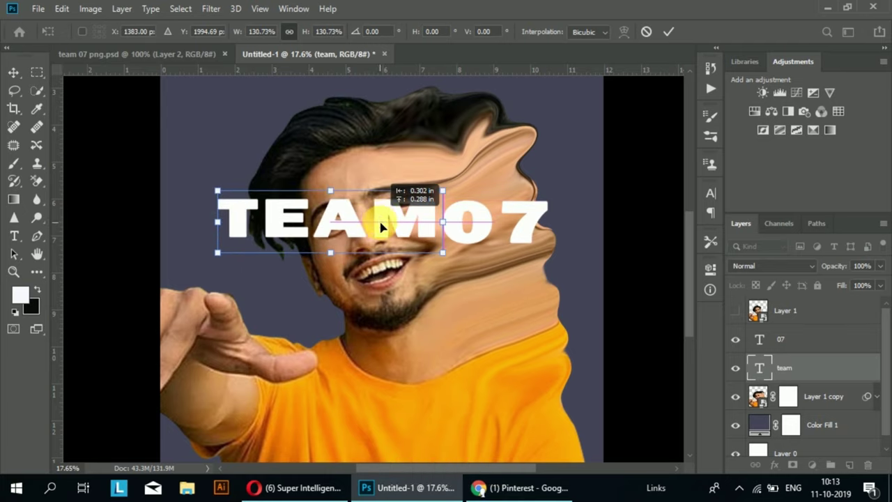
pyautogui.moveTo(381, 226); pyautogui.dragTo(402, 252)
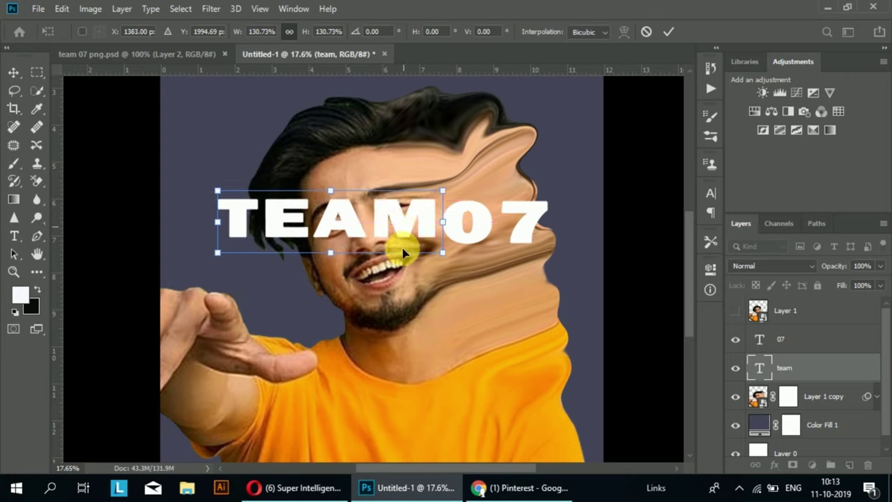
pyautogui.moveTo(329, 255); pyautogui.dragTo(329, 268)
pyautogui.moveTo(477, 240)
pyautogui.mouseDown()
pyautogui.moveTo(445, 227)
pyautogui.moveTo(428, 232)
pyautogui.mouseUp()
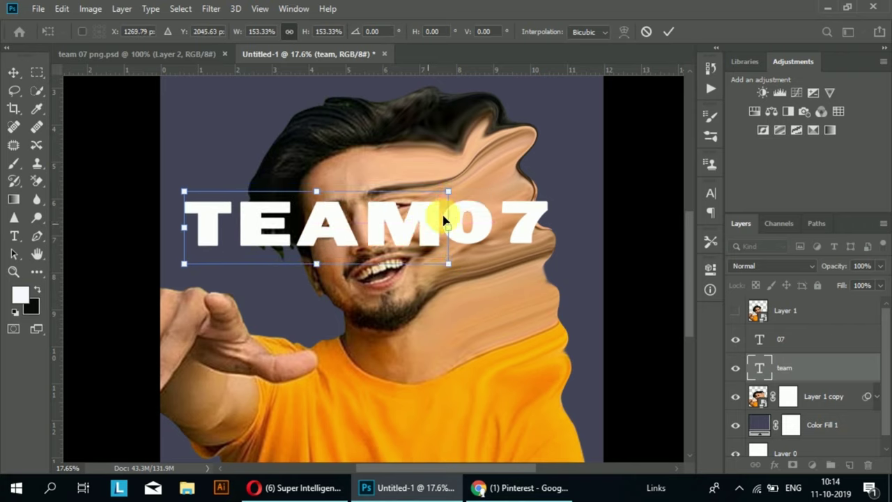
pyautogui.click(665, 32)
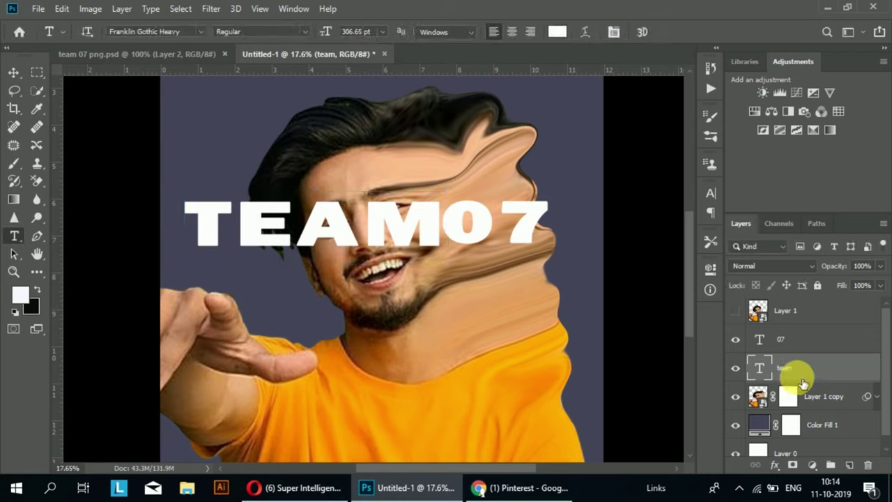
# - Rasterize the TEAM and 07 text layers and merge them into one layer
pyautogui.keyDown('ctrl'); pyautogui.click(807, 347); pyautogui.keyUp('ctrl')
pyautogui.rightClick(805, 346)
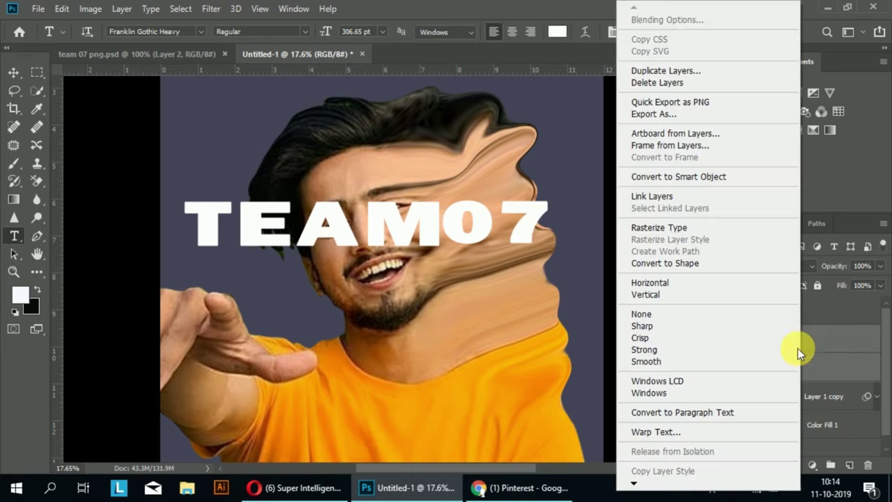
pyautogui.click(642, 227)
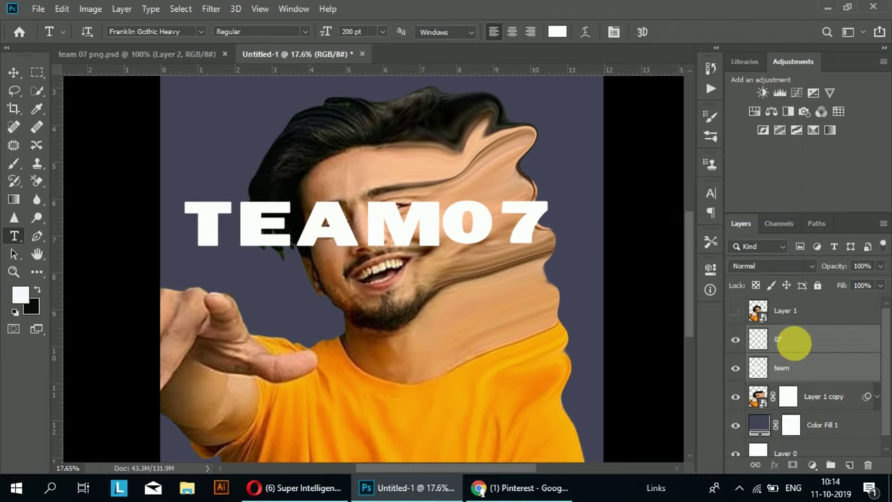
pyautogui.rightClick(791, 352)
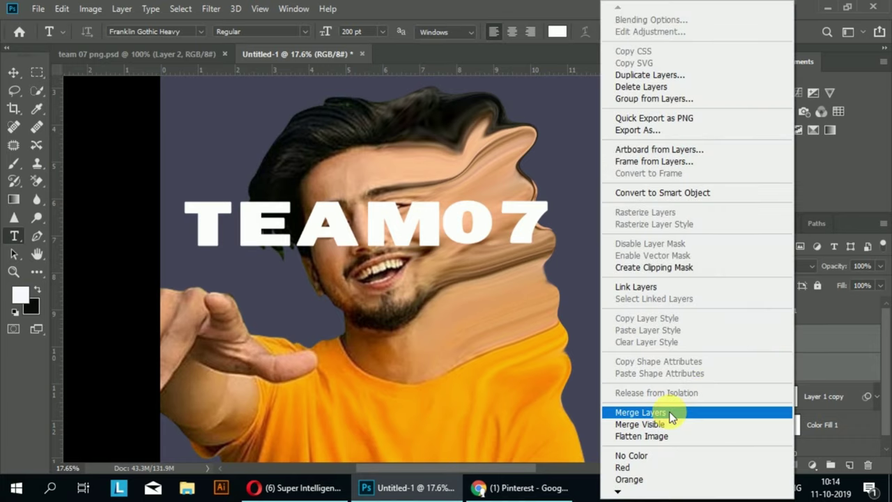
pyautogui.click(670, 412)
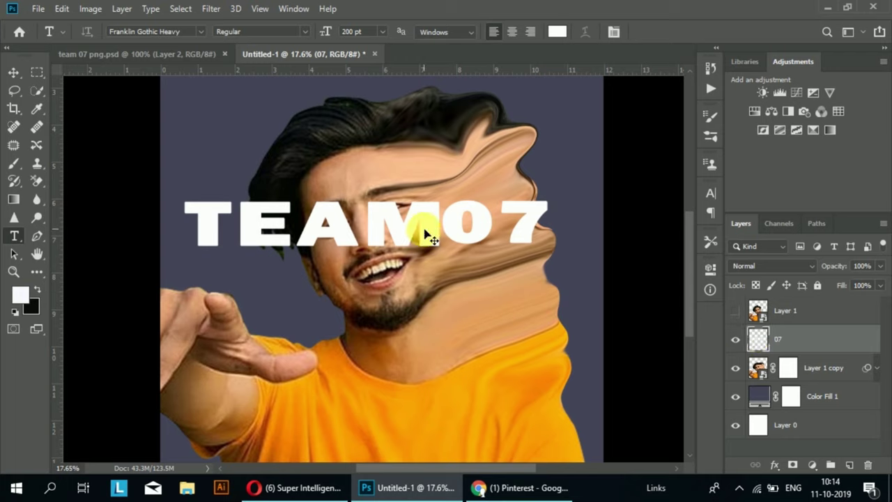
# - Rotate TEAM07 nearly vertical over the face, narrow it, and place it beneath Layer 1 copy
pyautogui.hotkey('ctrl', 't')
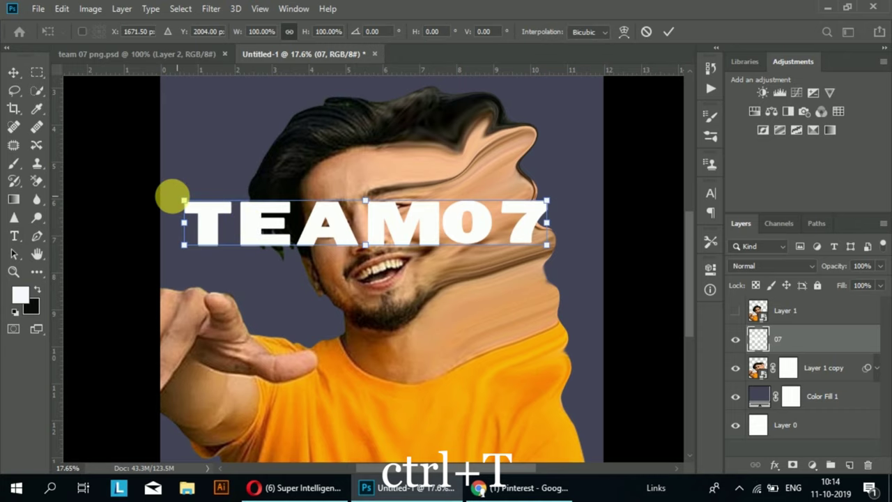
pyautogui.moveTo(173, 197); pyautogui.dragTo(327, 91)
pyautogui.moveTo(334, 178); pyautogui.dragTo(458, 247)
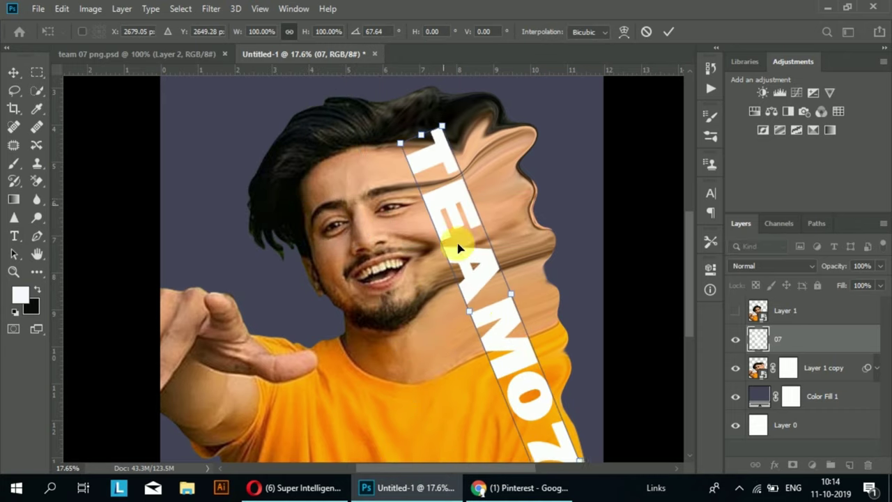
pyautogui.scroll(-1, 459, 248)
pyautogui.moveTo(513, 261); pyautogui.dragTo(557, 243)
pyautogui.moveTo(576, 426)
pyautogui.mouseDown()
pyautogui.moveTo(537, 358)
pyautogui.moveTo(522, 299)
pyautogui.moveTo(477, 275)
pyautogui.mouseUp()
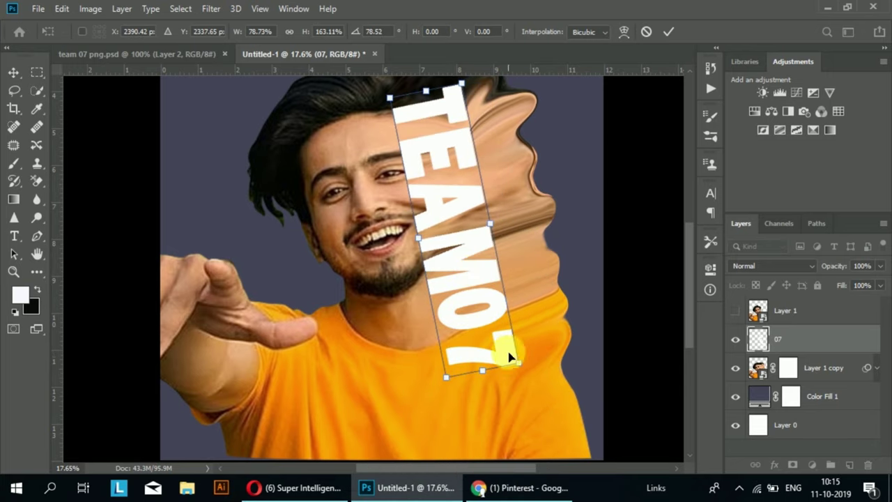
pyautogui.scroll(1, 508, 354)
pyautogui.moveTo(494, 332); pyautogui.dragTo(488, 354)
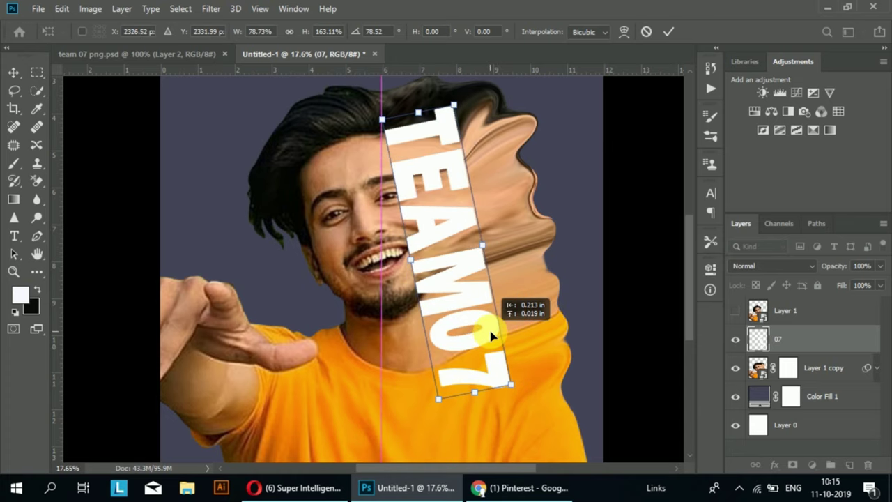
pyautogui.moveTo(483, 408)
pyautogui.mouseDown()
pyautogui.moveTo(490, 389)
pyautogui.moveTo(477, 376)
pyautogui.mouseUp()
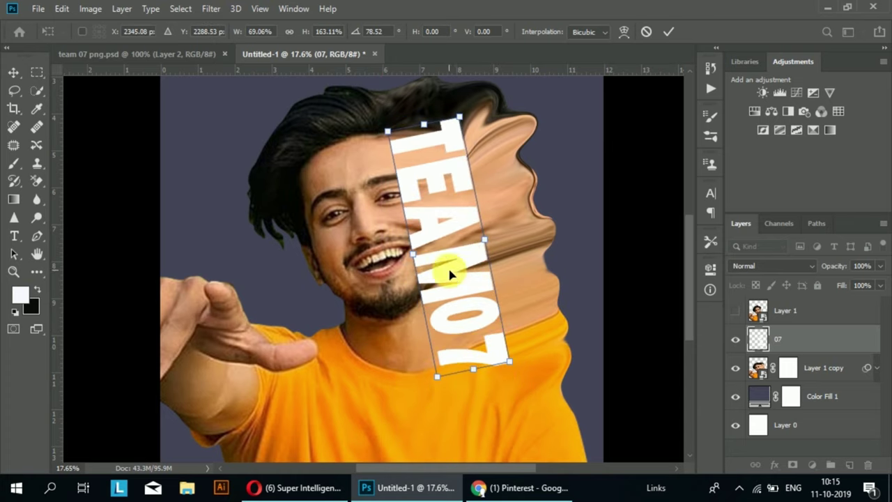
pyautogui.moveTo(453, 268); pyautogui.dragTo(450, 289)
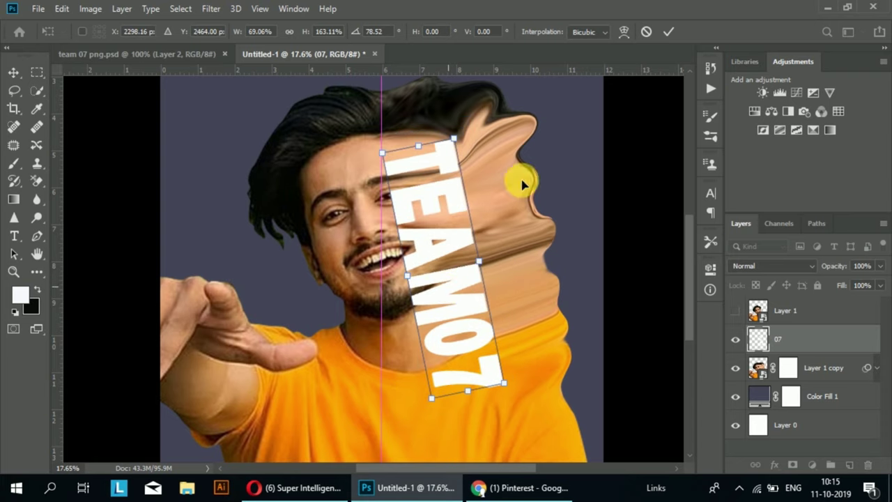
pyautogui.click(667, 31)
pyautogui.moveTo(756, 337); pyautogui.dragTo(761, 377)
# - Rearrange the layers so the 07 text layer ends up below Layer 1 copy
pyautogui.click(788, 341)
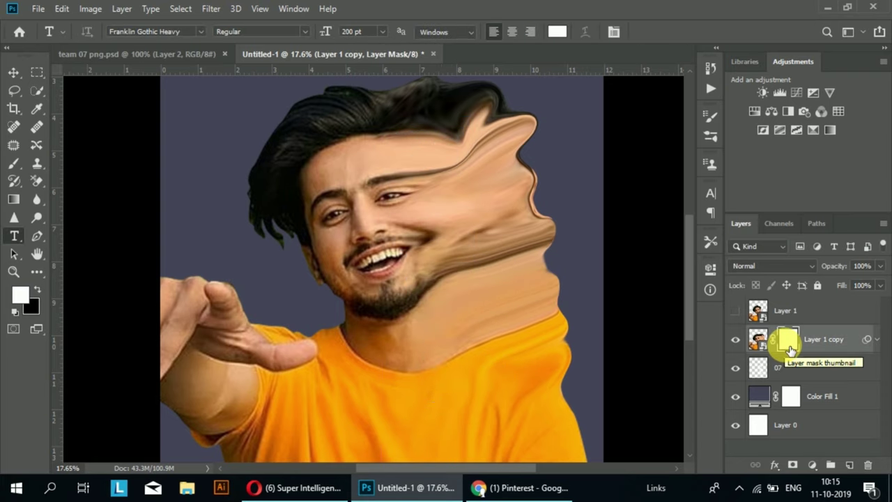
pyautogui.click(766, 367)
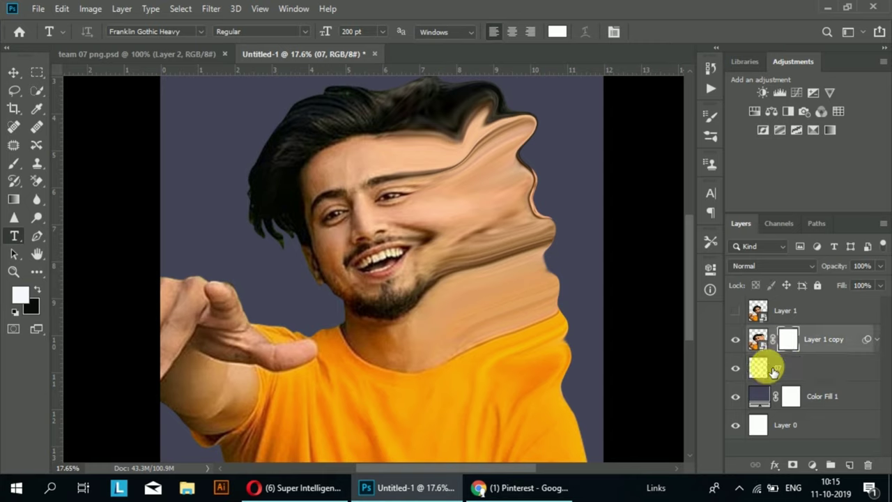
pyautogui.moveTo(767, 374); pyautogui.dragTo(758, 351)
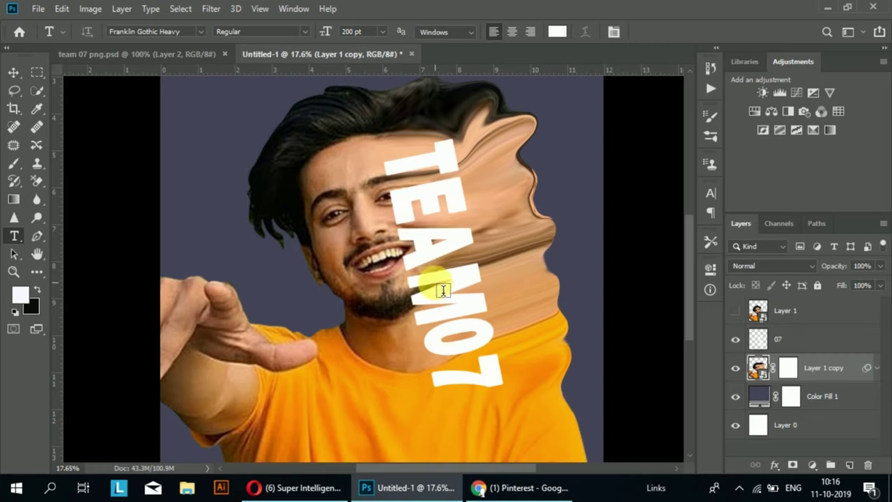
pyautogui.moveTo(446, 275); pyautogui.dragTo(458, 282)
pyautogui.scroll(-3, 446, 282)
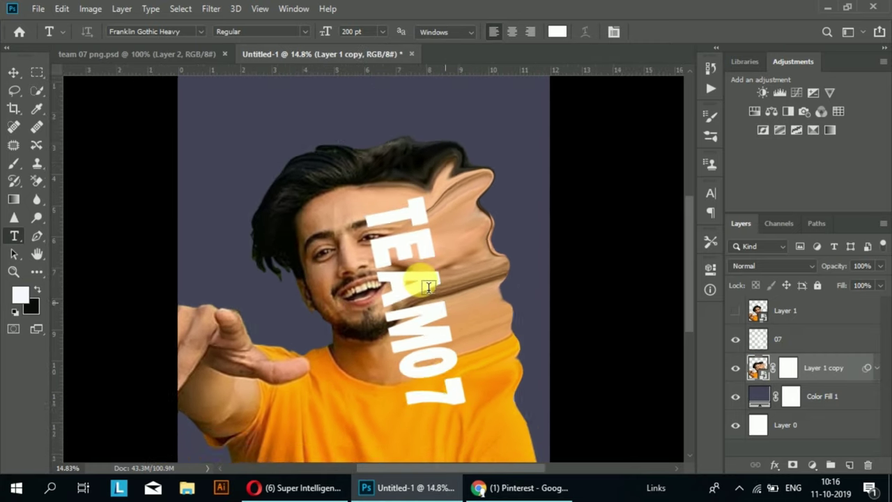
pyautogui.scroll(2, 421, 284)
pyautogui.moveTo(759, 339); pyautogui.dragTo(765, 367)
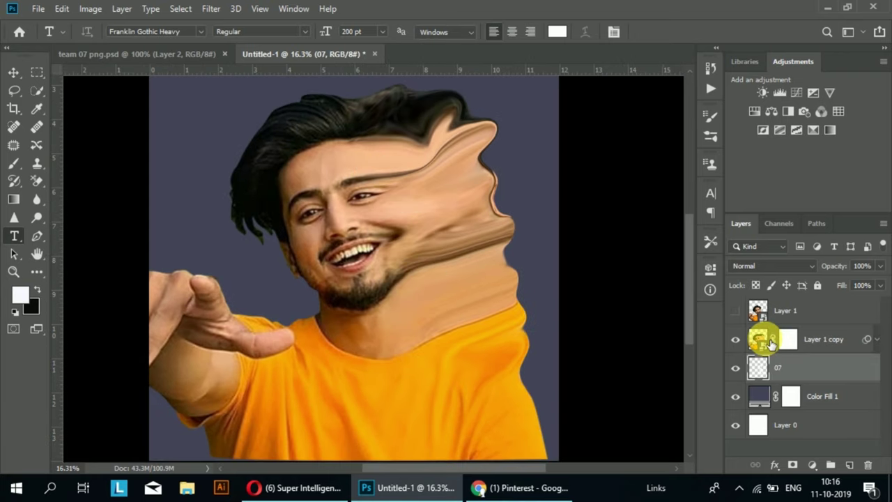
# - Clip Layer 1 copy to the TEAM07 text and make Layer 1 visible again
pyautogui.click(771, 341)
pyautogui.click(789, 340)
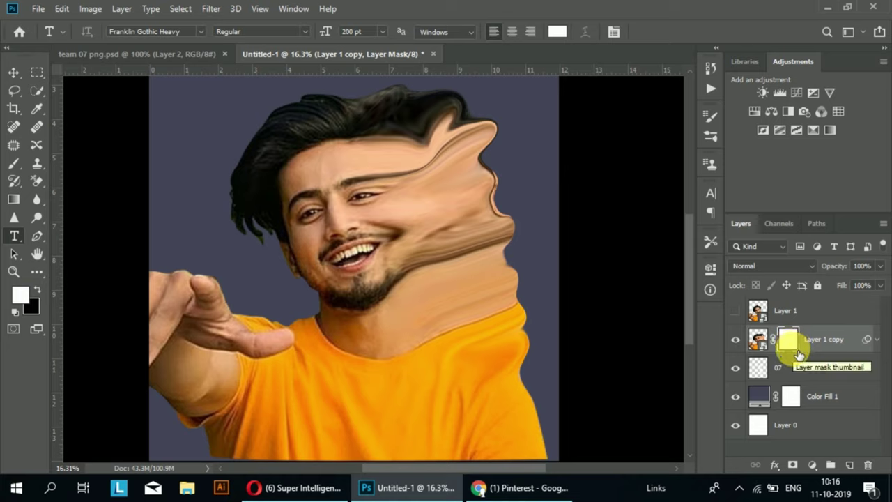
pyautogui.keyDown('alt'); pyautogui.click(790, 358); pyautogui.keyUp('alt')
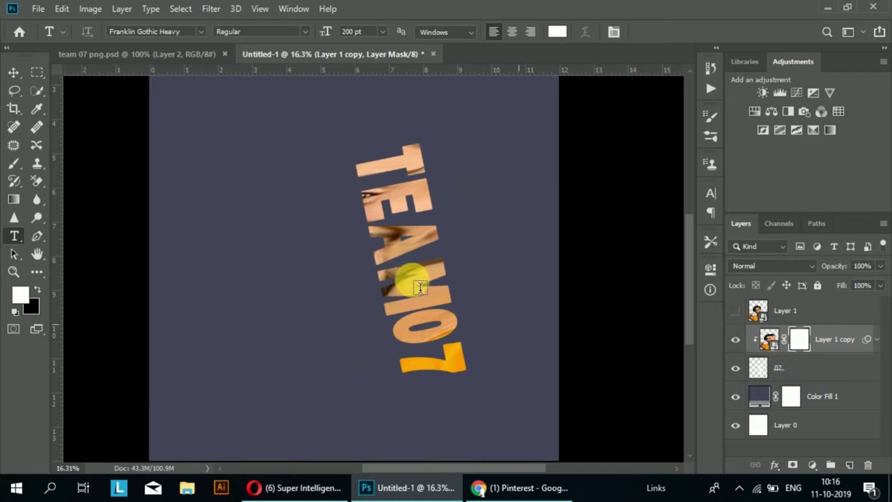
pyautogui.click(737, 311)
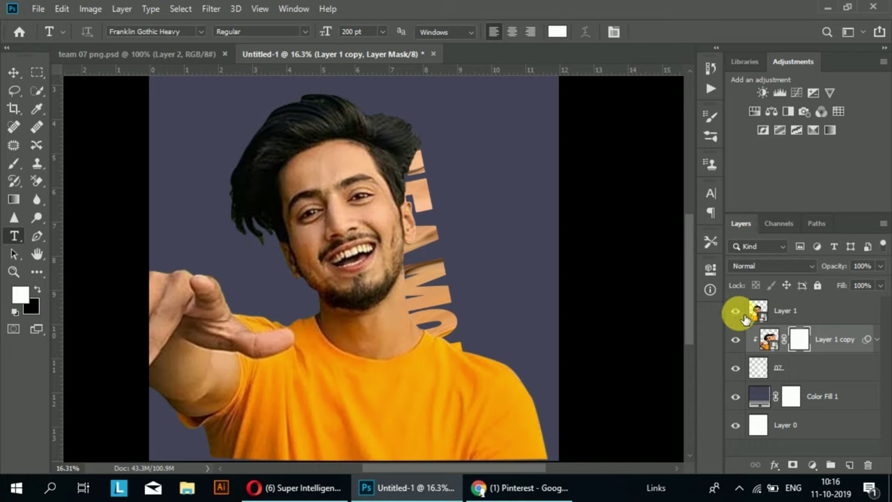
# - Put Layer 1 below TEAM07 and shift the text up and right onto the face's right side
pyautogui.moveTo(758, 333); pyautogui.dragTo(752, 369)
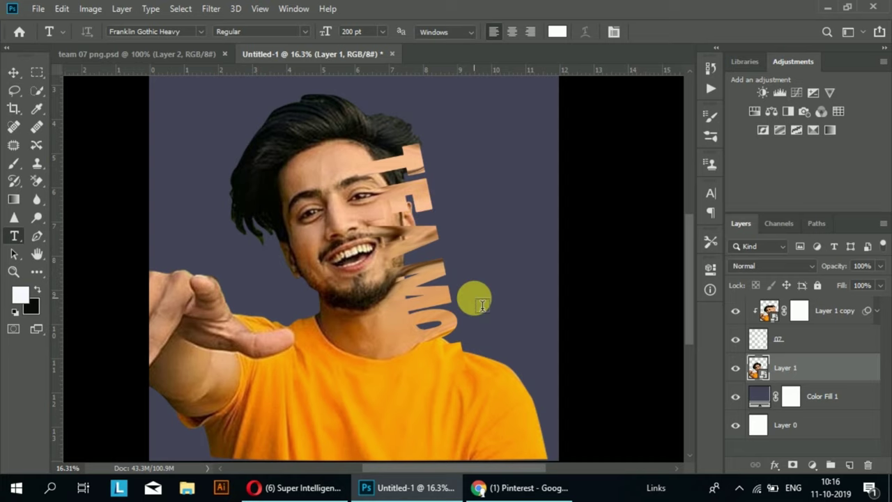
pyautogui.scroll(-1, 482, 305)
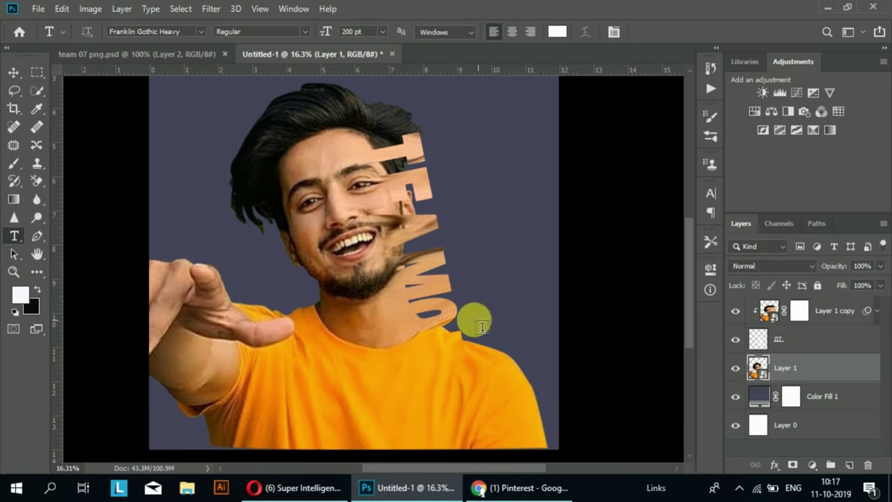
pyautogui.click(755, 339)
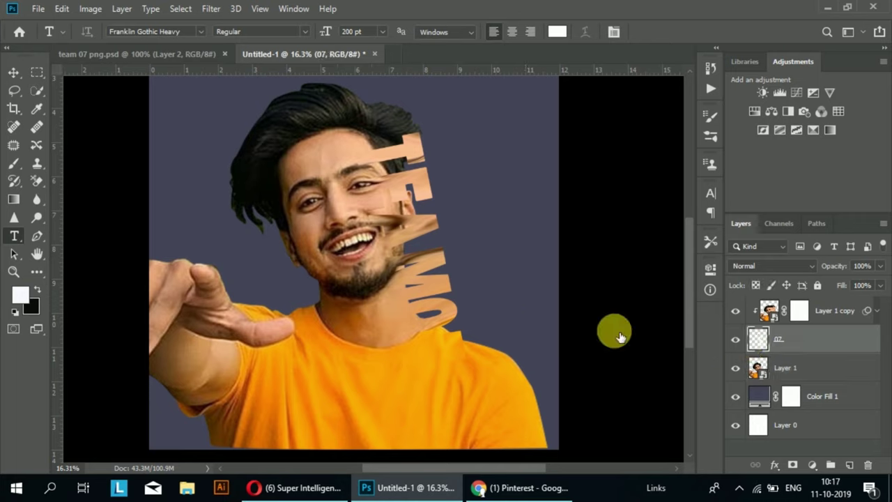
pyautogui.moveTo(428, 259)
pyautogui.mouseDown()
pyautogui.moveTo(421, 239)
pyautogui.moveTo(409, 242)
pyautogui.mouseUp()
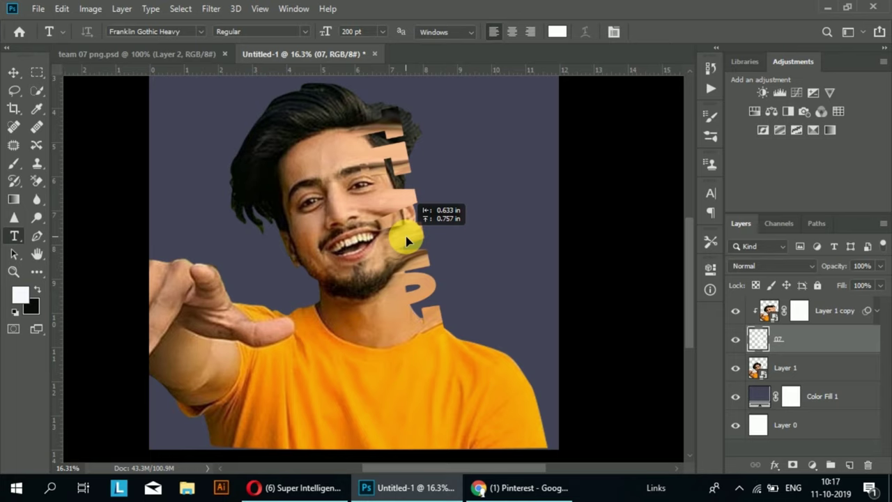
pyautogui.moveTo(408, 241)
pyautogui.mouseDown()
pyautogui.moveTo(412, 225)
pyautogui.moveTo(411, 243)
pyautogui.mouseUp()
# - Add a layer mask to Layer 1 and set up a 600 px brush
pyautogui.click(779, 351)
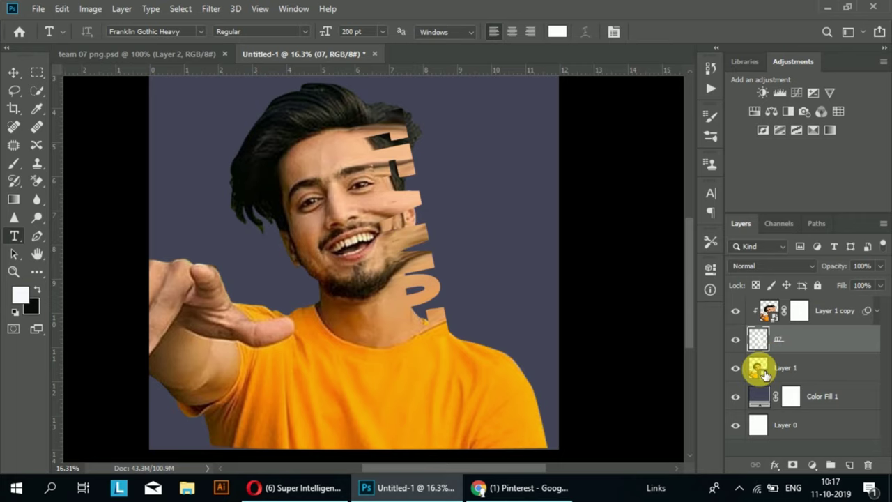
pyautogui.click(764, 374)
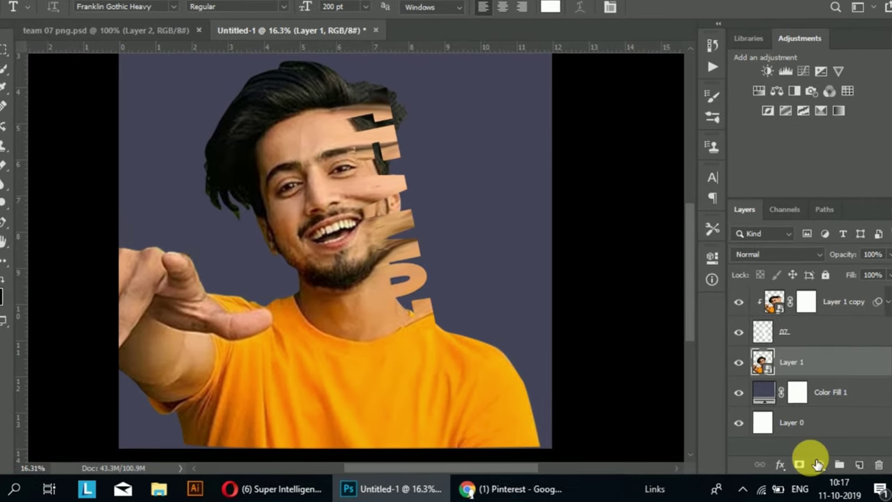
pyautogui.click(816, 465)
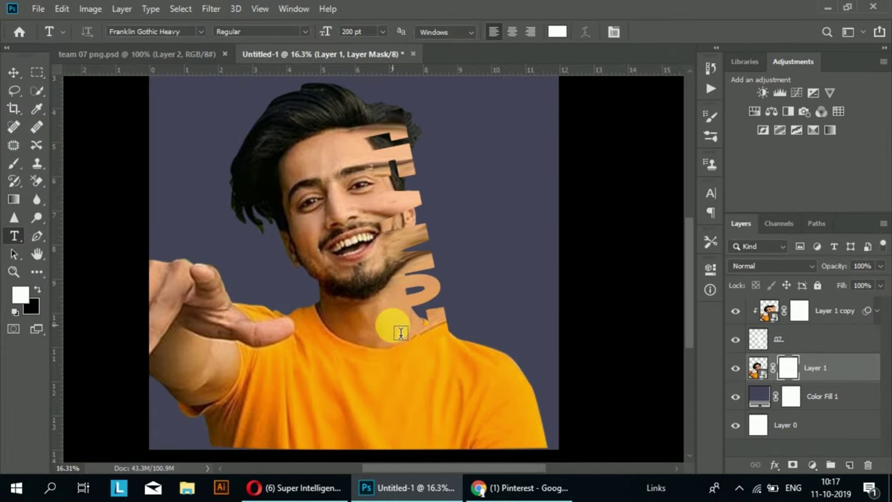
pyautogui.press('b')
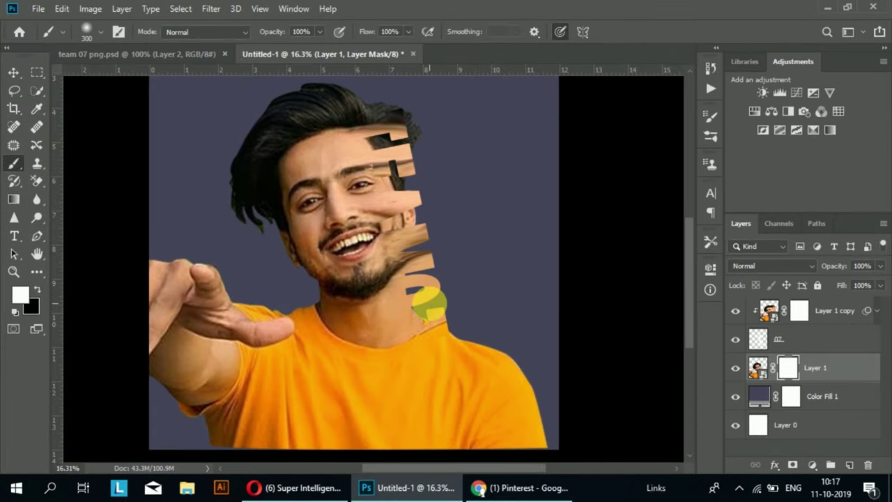
pyautogui.click(479, 356)
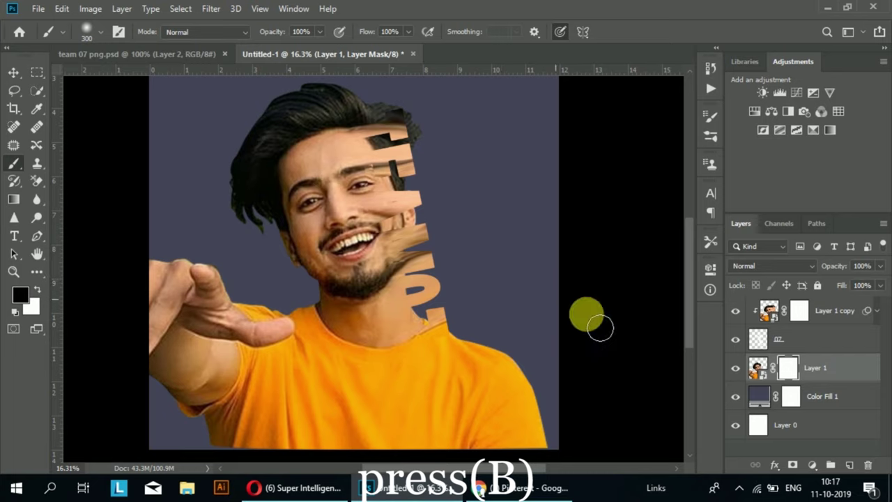
pyautogui.press(']')
pyautogui.press(']')
pyautogui.press(']')
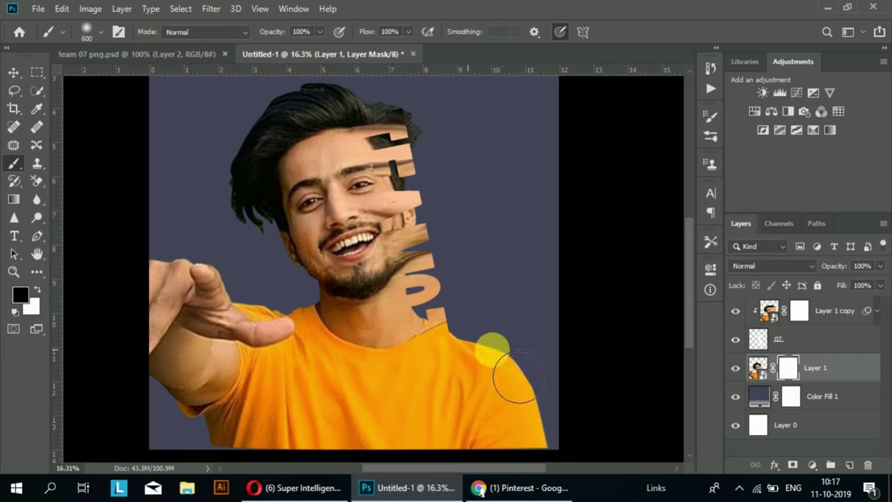
# - Paint black on the mask to fade out the orange shirt's right edge
pyautogui.moveTo(474, 351); pyautogui.dragTo(482, 358)
pyautogui.moveTo(531, 406); pyautogui.dragTo(512, 449)
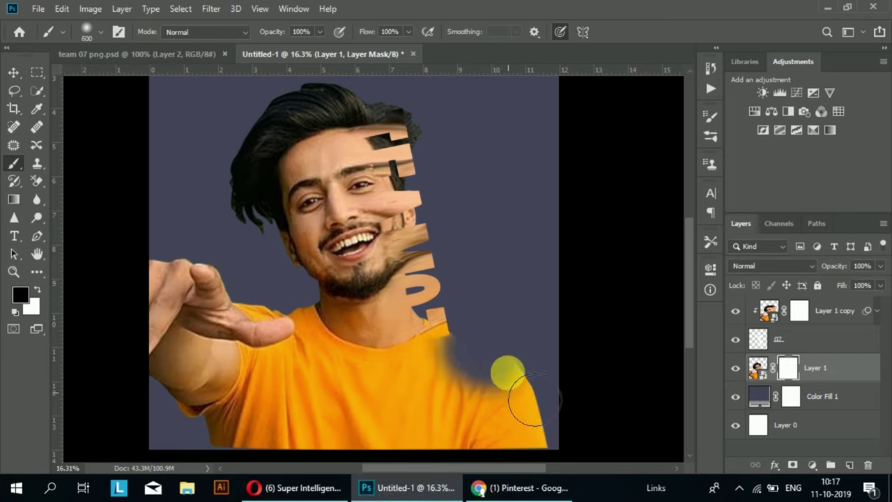
pyautogui.moveTo(483, 419)
pyautogui.mouseDown()
pyautogui.moveTo(478, 428)
pyautogui.moveTo(483, 418)
pyautogui.mouseUp()
pyautogui.moveTo(458, 353)
pyautogui.mouseDown()
pyautogui.moveTo(441, 342)
pyautogui.moveTo(434, 319)
pyautogui.moveTo(448, 373)
pyautogui.mouseUp()
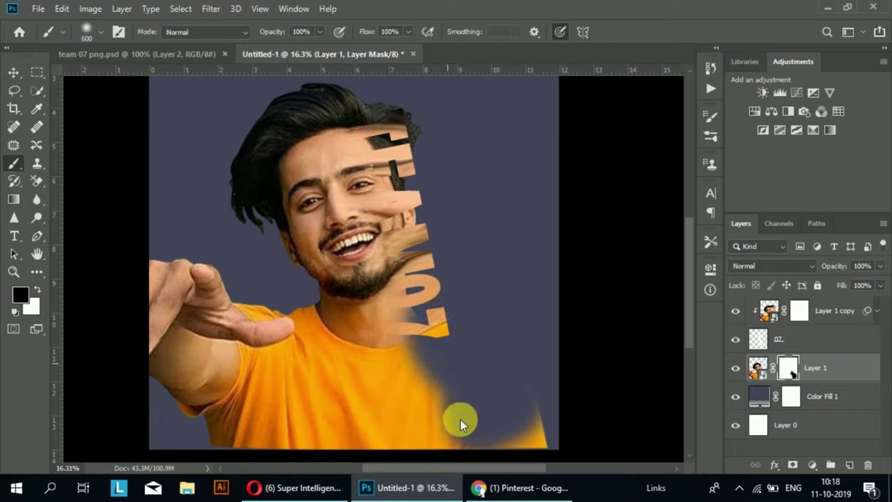
pyautogui.moveTo(473, 422)
pyautogui.mouseDown()
pyautogui.moveTo(464, 435)
pyautogui.moveTo(512, 436)
pyautogui.moveTo(500, 443)
pyautogui.mouseUp()
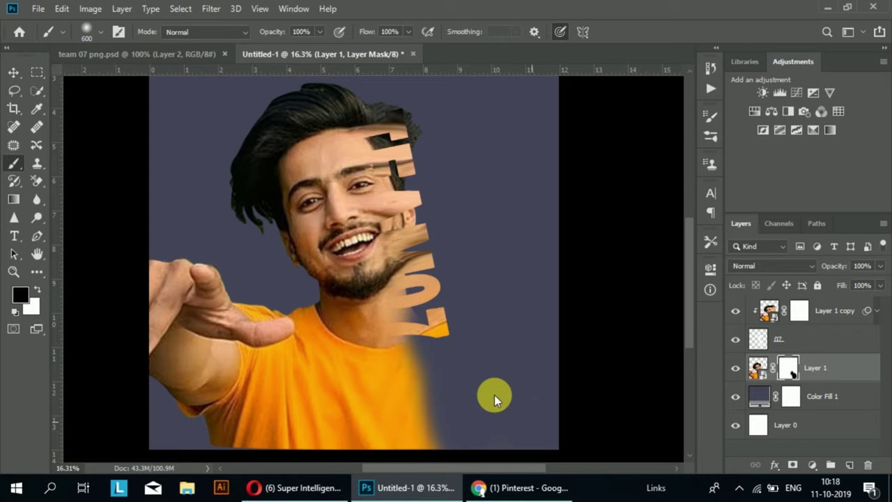
pyautogui.scroll(2, 432, 296)
# - Mask the portrait over the TEAM07 letters from cheek to forehead so they show clearly
pyautogui.moveTo(431, 301)
pyautogui.mouseDown()
pyautogui.moveTo(433, 371)
pyautogui.moveTo(418, 280)
pyautogui.mouseUp()
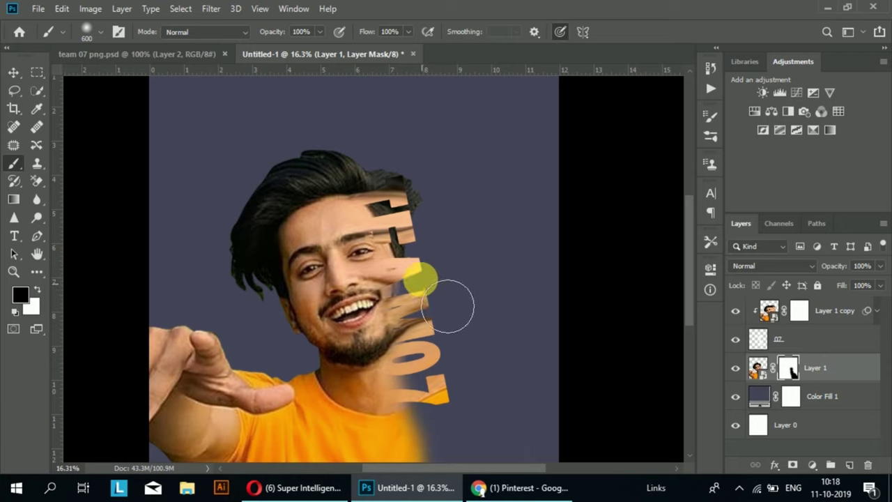
pyautogui.moveTo(448, 307); pyautogui.dragTo(438, 271)
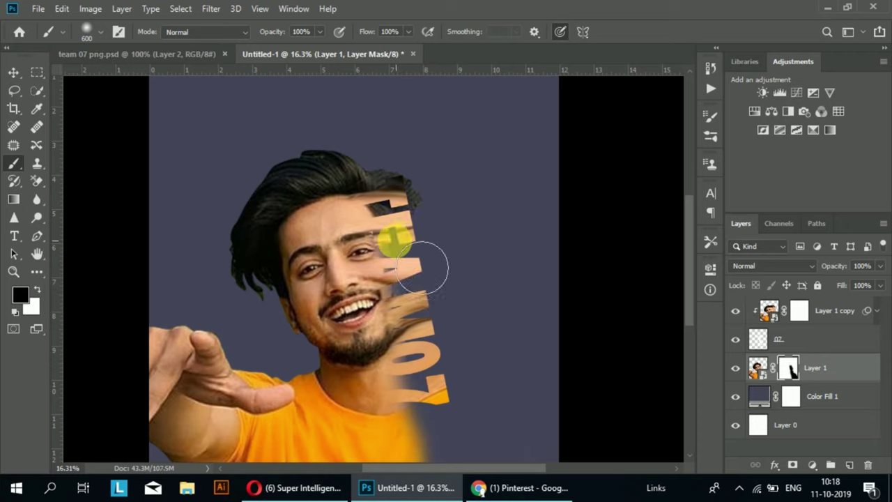
pyautogui.moveTo(422, 268)
pyautogui.mouseDown()
pyautogui.moveTo(446, 374)
pyautogui.moveTo(423, 249)
pyautogui.mouseUp()
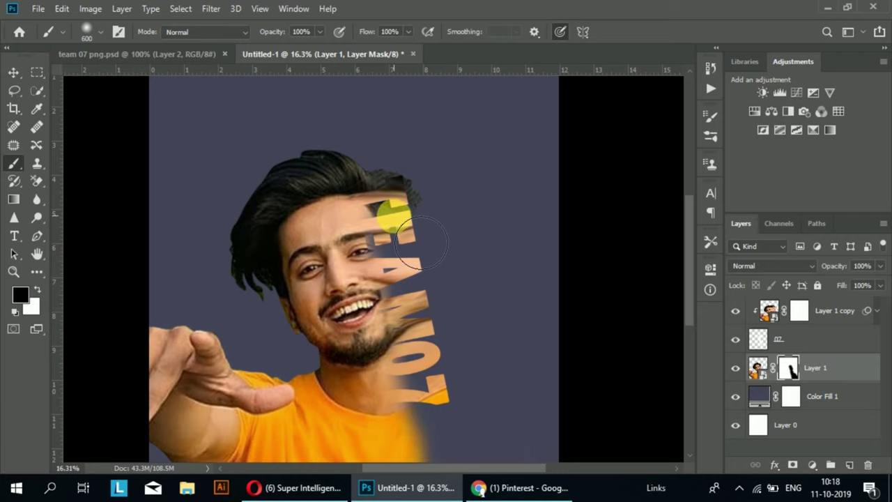
pyautogui.moveTo(392, 213); pyautogui.dragTo(422, 197)
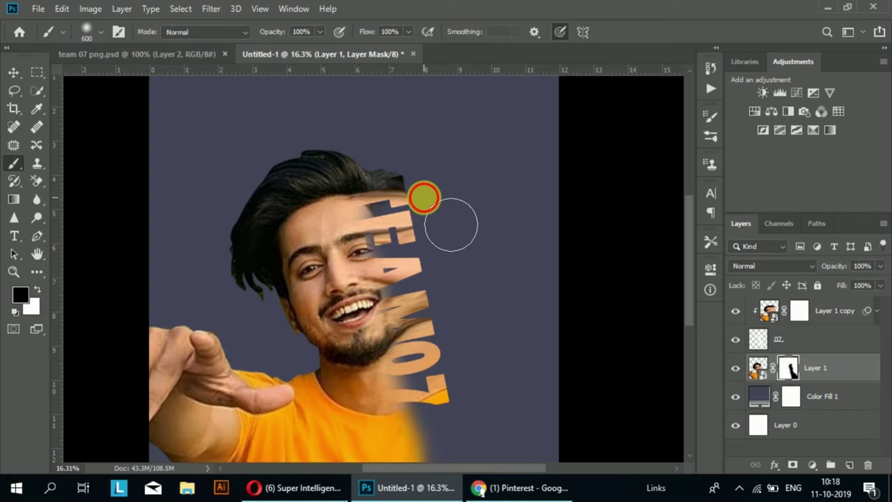
pyautogui.scroll(-1, 445, 251)
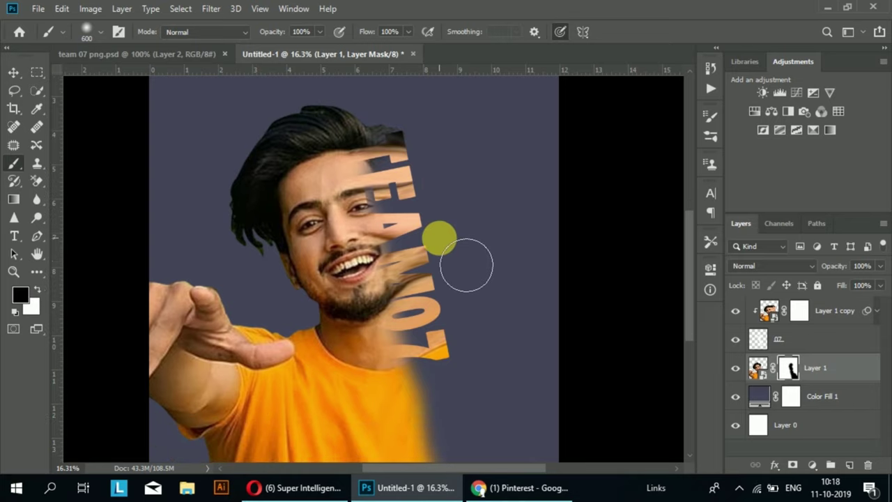
pyautogui.scroll(-1, 460, 289)
pyautogui.scroll(-1, 464, 293)
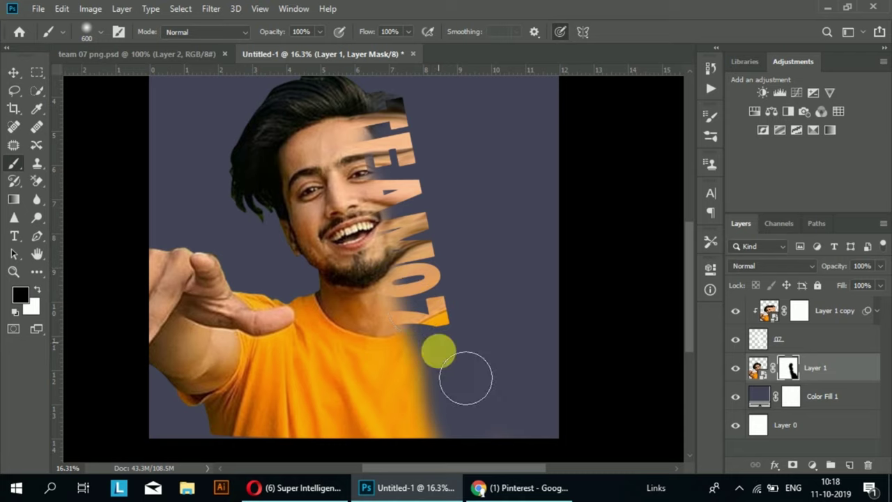
pyautogui.moveTo(463, 310)
pyautogui.mouseDown()
pyautogui.moveTo(411, 215)
pyautogui.moveTo(398, 162)
pyautogui.mouseUp()
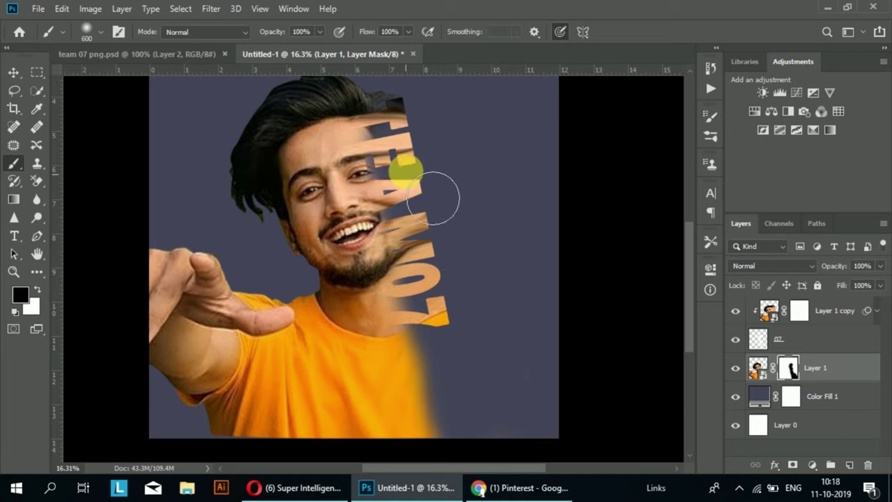
pyautogui.moveTo(395, 158); pyautogui.dragTo(394, 149)
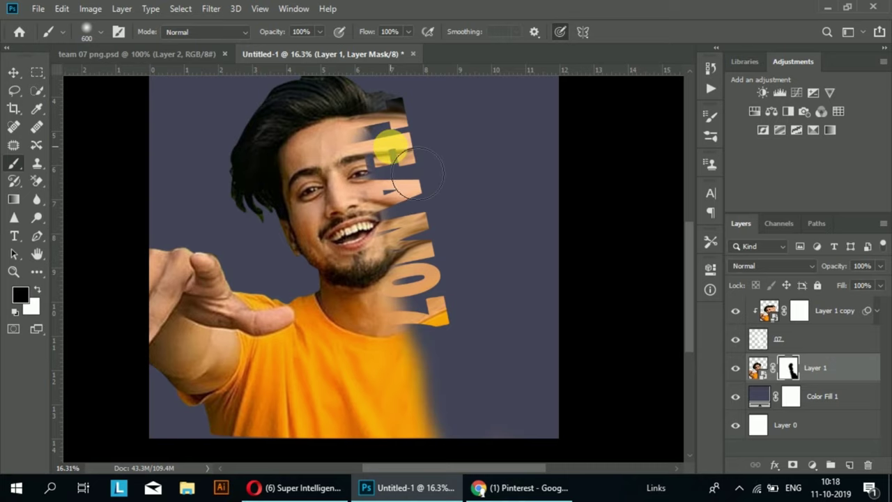
pyautogui.moveTo(419, 173)
pyautogui.mouseDown()
pyautogui.moveTo(464, 242)
pyautogui.moveTo(478, 396)
pyautogui.moveTo(426, 397)
pyautogui.moveTo(432, 385)
pyautogui.moveTo(414, 355)
pyautogui.moveTo(438, 382)
pyautogui.mouseUp()
pyautogui.press('x')
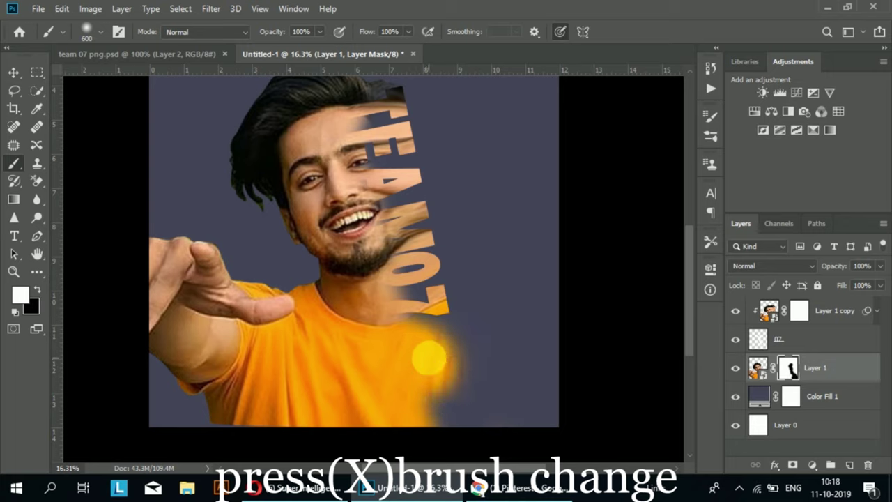
# - Paint Layer 1's mask to softly bring back the shirt's right and lower-right edges and blend the neckline
pyautogui.moveTo(447, 383)
pyautogui.mouseDown()
pyautogui.moveTo(460, 380)
pyautogui.moveTo(458, 392)
pyautogui.moveTo(474, 408)
pyautogui.moveTo(507, 422)
pyautogui.moveTo(467, 369)
pyautogui.moveTo(536, 410)
pyautogui.moveTo(470, 434)
pyautogui.moveTo(503, 423)
pyautogui.moveTo(472, 418)
pyautogui.moveTo(432, 355)
pyautogui.moveTo(498, 415)
pyautogui.moveTo(469, 345)
pyautogui.moveTo(472, 372)
pyautogui.moveTo(533, 424)
pyautogui.moveTo(509, 412)
pyautogui.mouseUp()
pyautogui.click(432, 341)
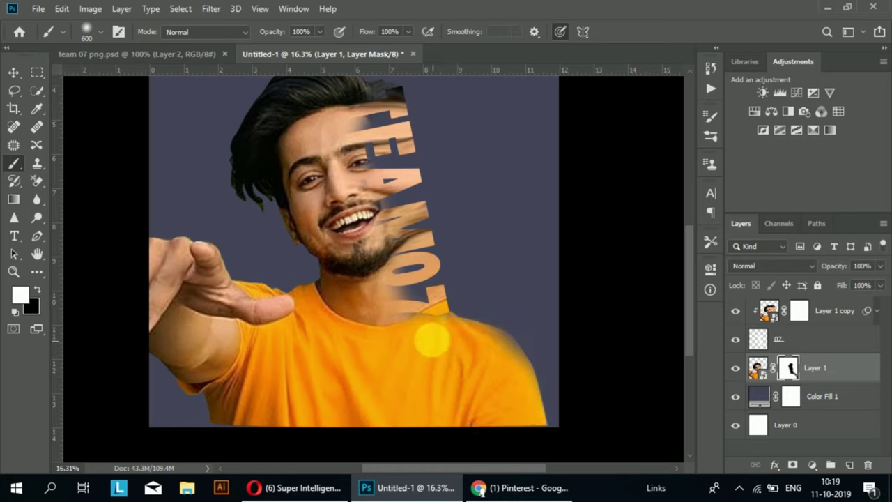
pyautogui.scroll(2, 378, 395)
pyautogui.press('x')
pyautogui.moveTo(466, 369)
pyautogui.mouseDown()
pyautogui.moveTo(494, 354)
pyautogui.moveTo(453, 354)
pyautogui.moveTo(488, 354)
pyautogui.moveTo(464, 398)
pyautogui.mouseUp()
pyautogui.press('x')
# - With a 250 brush, restore more of the shirt's right shoulder, then target Layer 1's image
pyautogui.press('x')
pyautogui.scroll(3, 464, 398)
pyautogui.press('[')
pyautogui.press('[')
pyautogui.press('[')
pyautogui.press('x')
pyautogui.moveTo(507, 384)
pyautogui.mouseDown()
pyautogui.moveTo(409, 355)
pyautogui.moveTo(578, 409)
pyautogui.moveTo(561, 388)
pyautogui.moveTo(411, 378)
pyautogui.mouseUp()
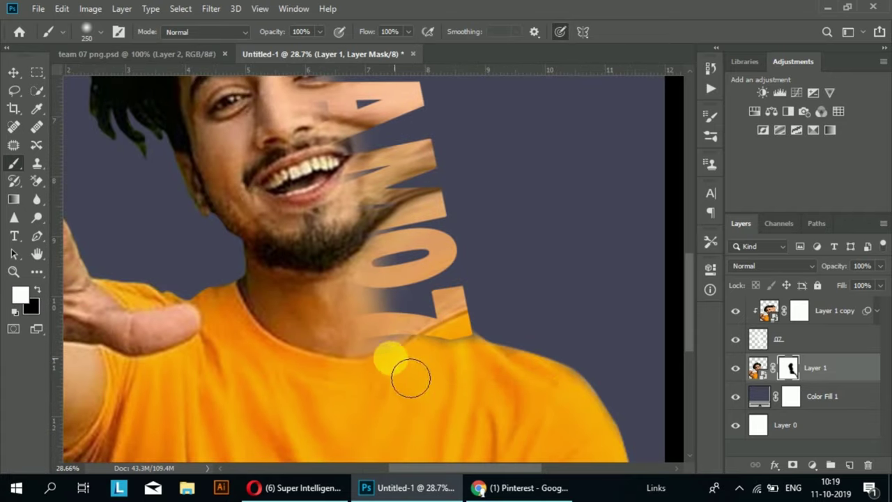
pyautogui.scroll(2, 340, 278)
pyautogui.scroll(2, 320, 230)
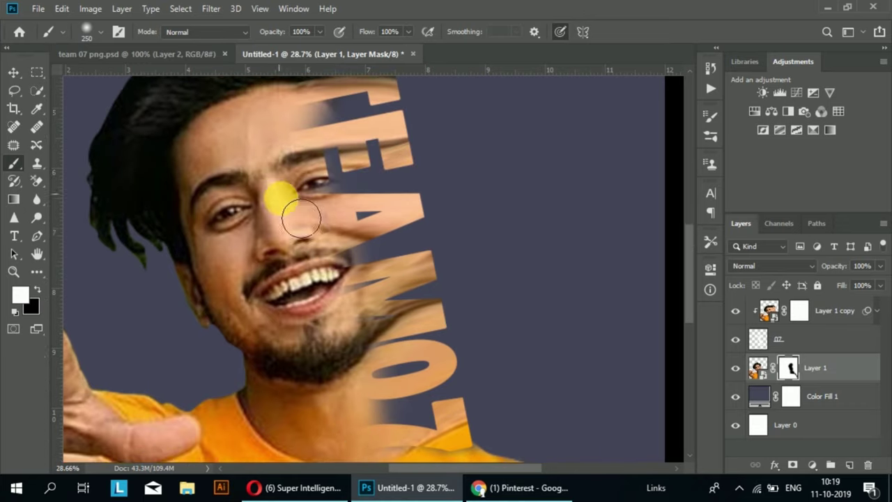
pyautogui.scroll(-2, 288, 248)
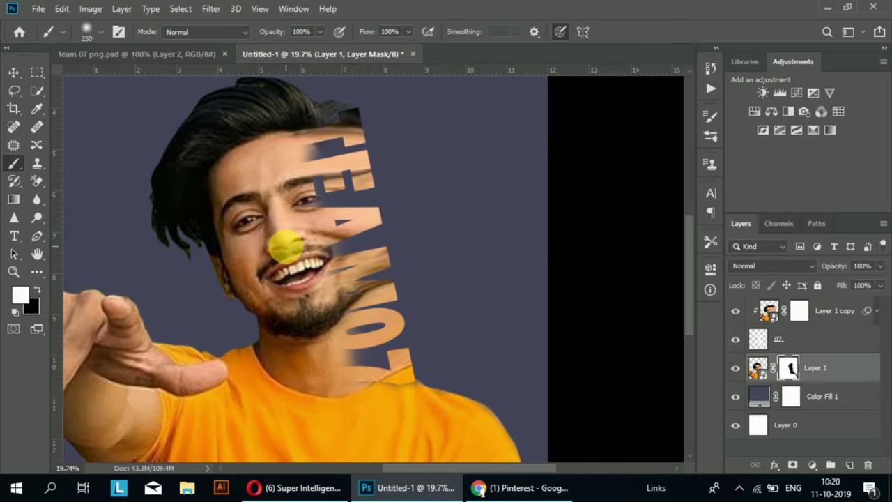
pyautogui.scroll(-1, 285, 249)
pyautogui.scroll(-1, 287, 251)
pyautogui.scroll(1, 291, 254)
pyautogui.scroll(1, 296, 258)
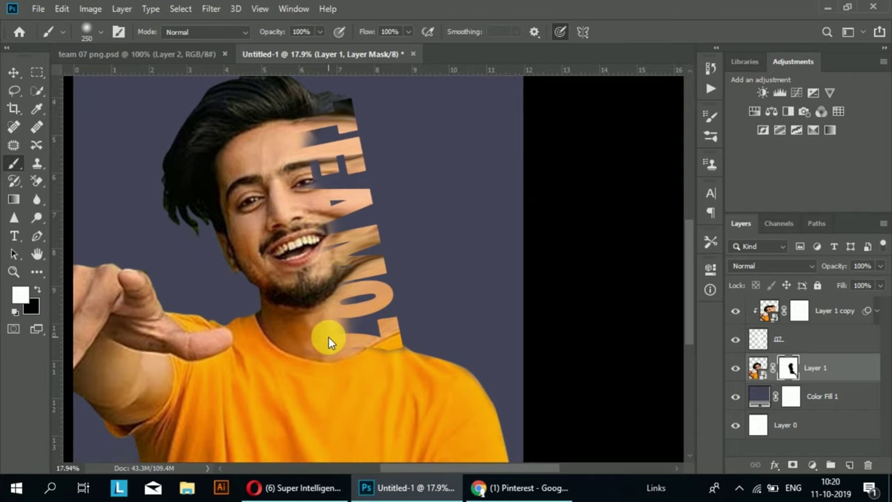
pyautogui.scroll(-2, 326, 335)
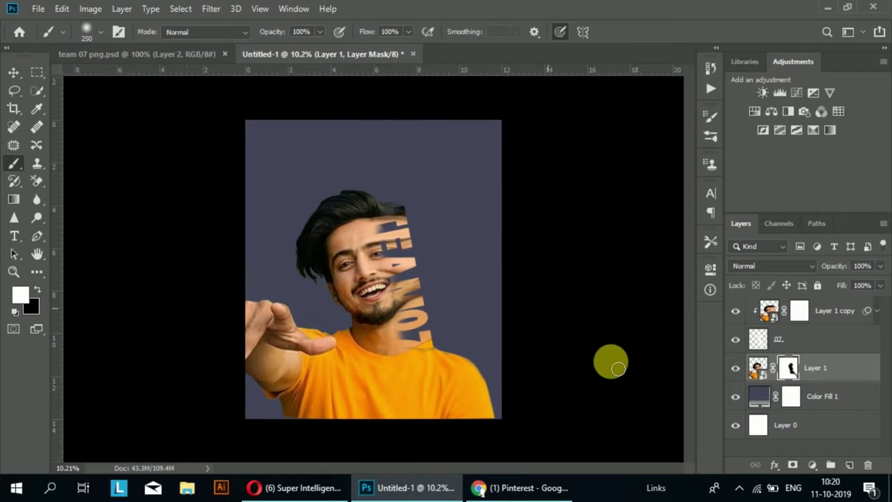
pyautogui.click(757, 368)
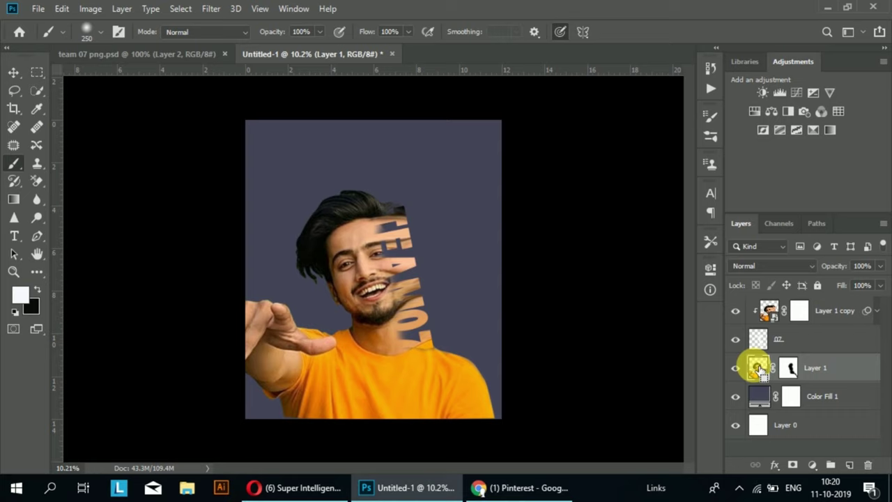
pyautogui.hotkey('ctrl', 'l')
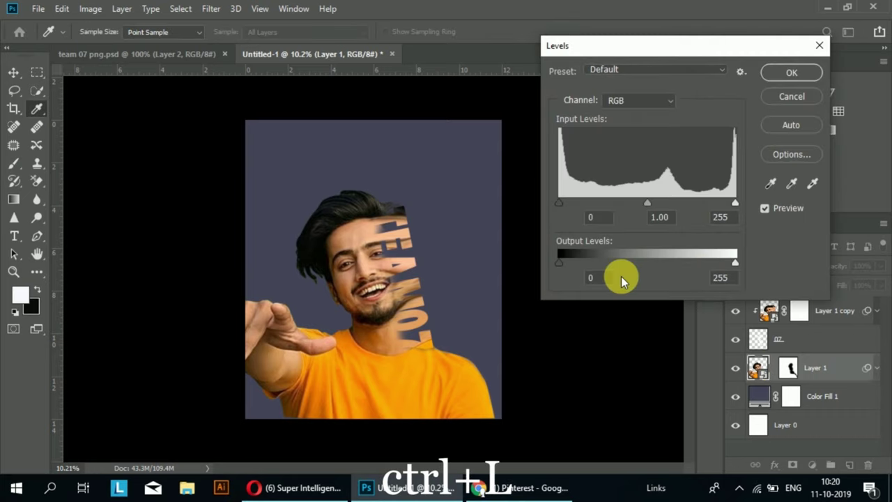
pyautogui.moveTo(729, 263); pyautogui.dragTo(683, 267)
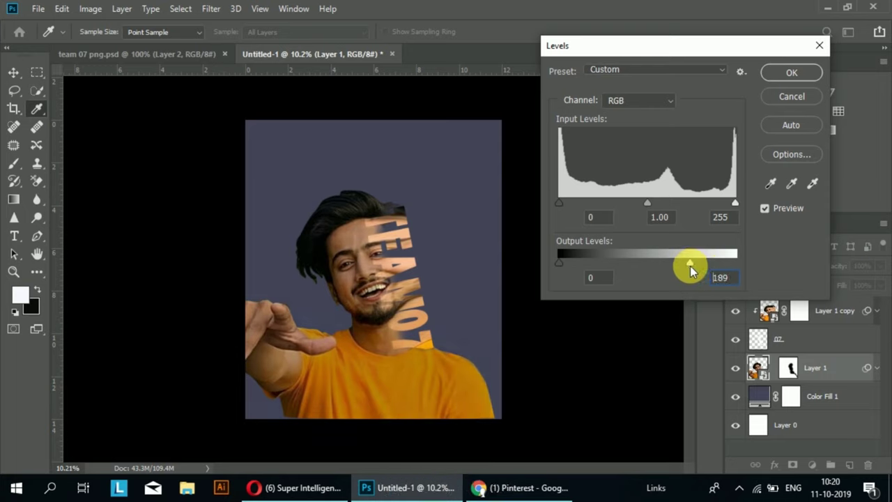
pyautogui.moveTo(683, 267); pyautogui.dragTo(740, 269)
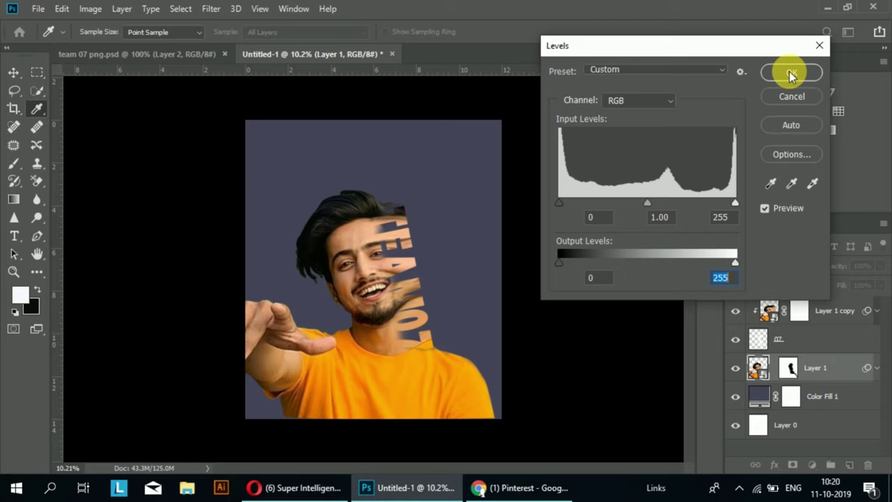
pyautogui.press('Down')
pyautogui.press('Down')
pyautogui.press('Down')
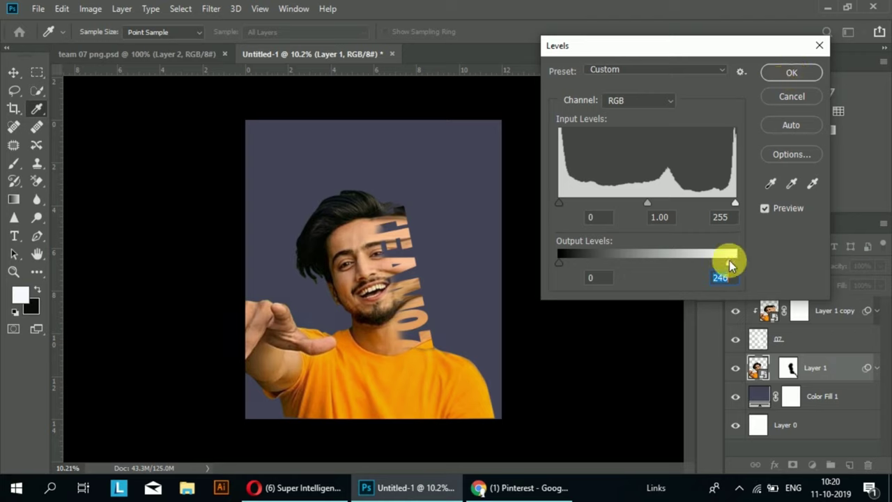
pyautogui.moveTo(729, 265); pyautogui.dragTo(725, 265)
pyautogui.click(792, 72)
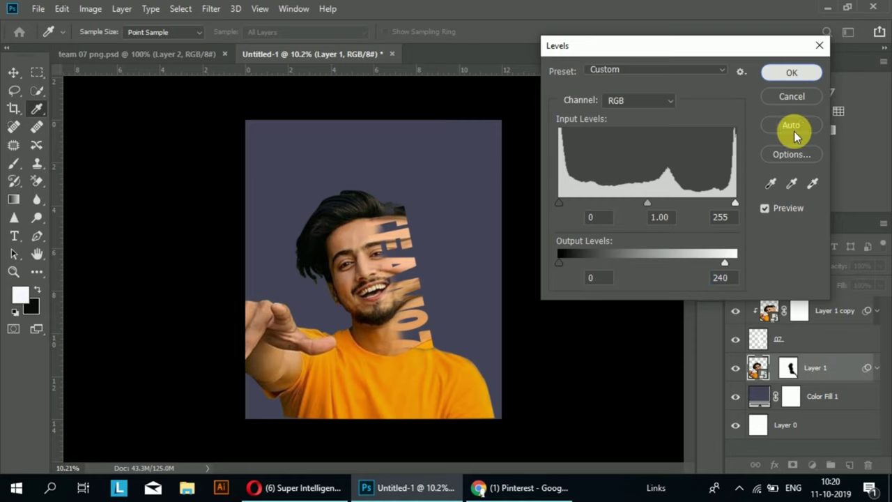
pyautogui.press('b')
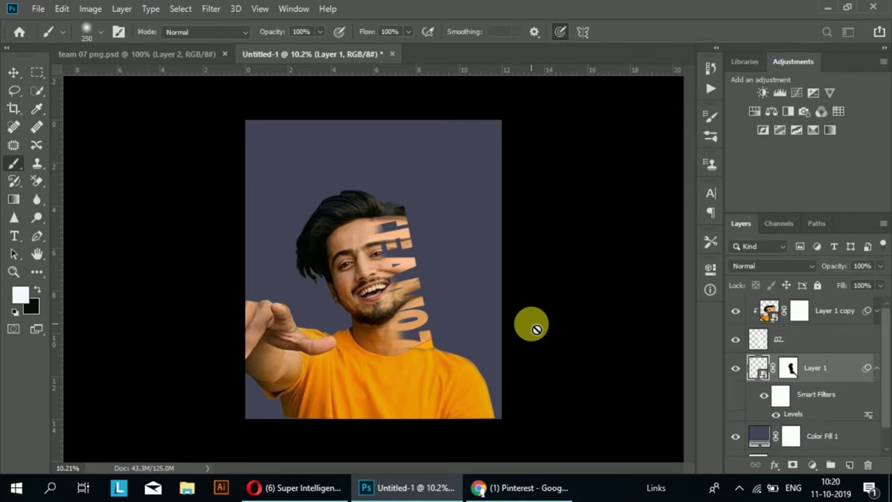
pyautogui.scroll(-1, 310, 286)
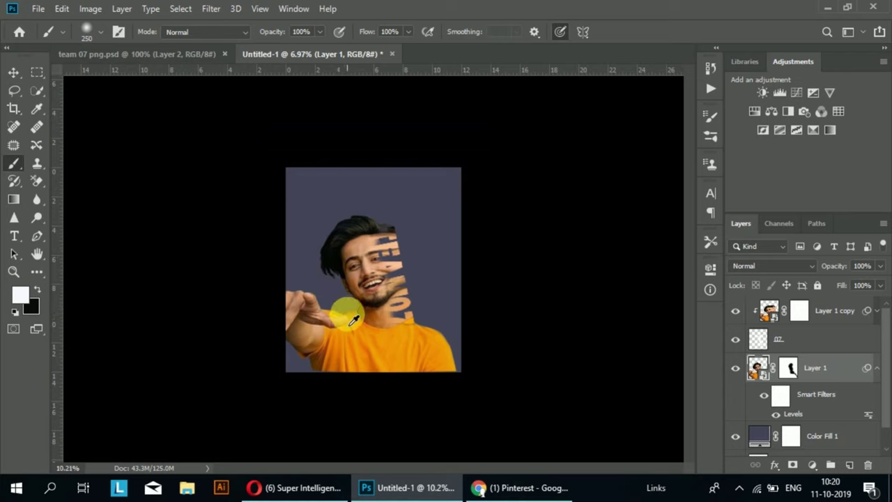
pyautogui.scroll(2, 362, 321)
pyautogui.scroll(1, 375, 333)
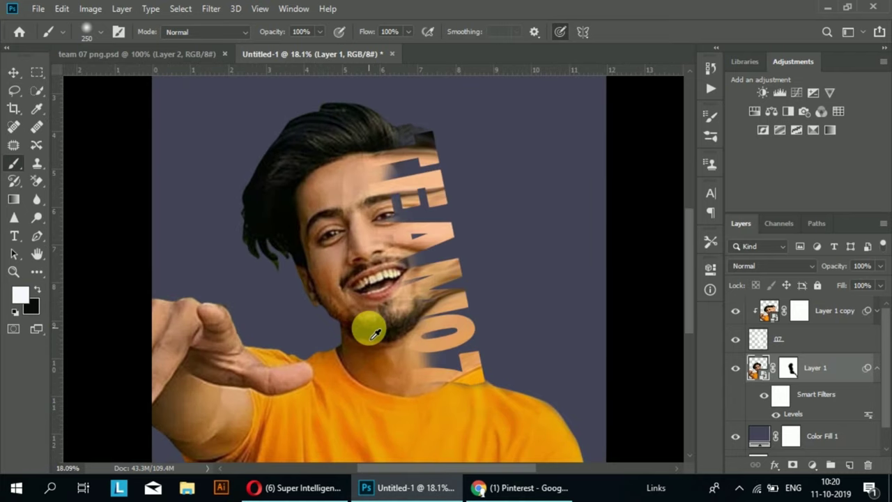
pyautogui.scroll(1, 373, 329)
pyautogui.scroll(-2, 368, 322)
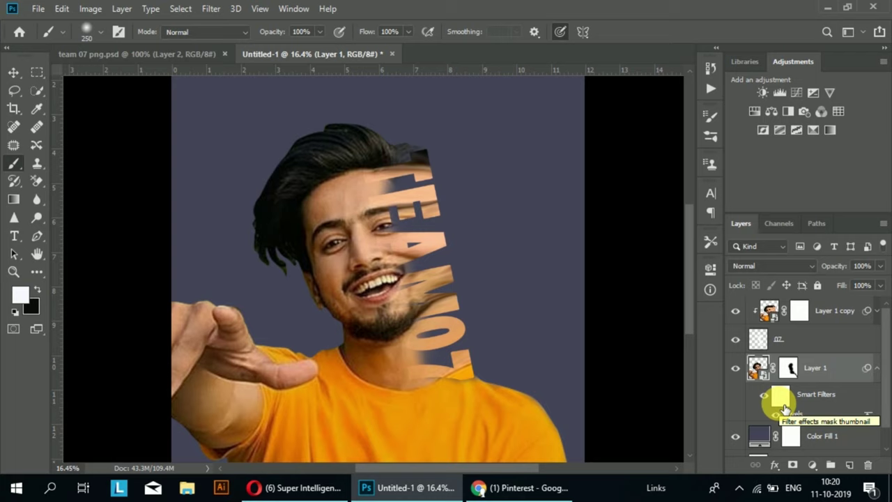
# - Apply a second Levels adjustment to Layer 1, keeping the output white level at 255
pyautogui.hotkey('ctrl', 'l')
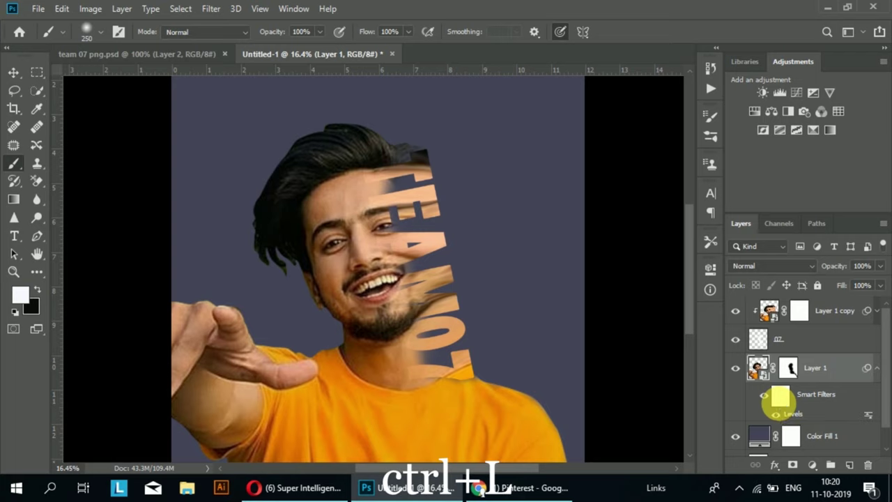
pyautogui.moveTo(733, 262); pyautogui.dragTo(737, 261)
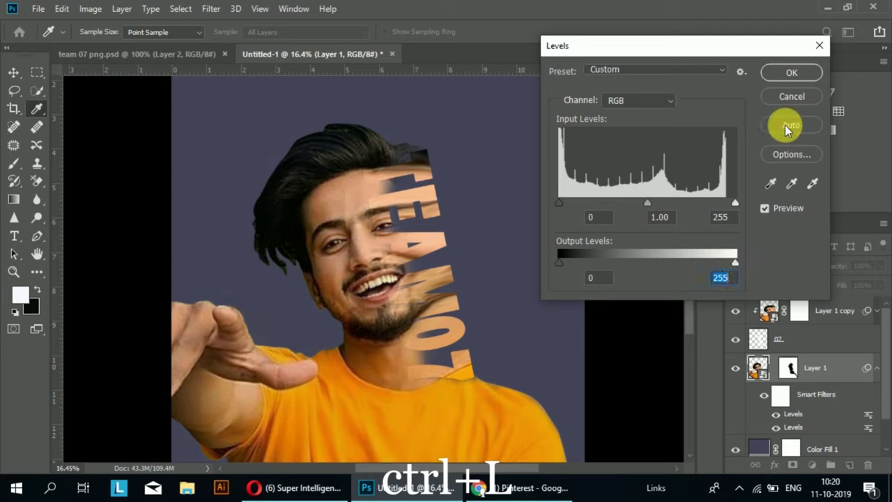
pyautogui.click(783, 73)
pyautogui.press('b')
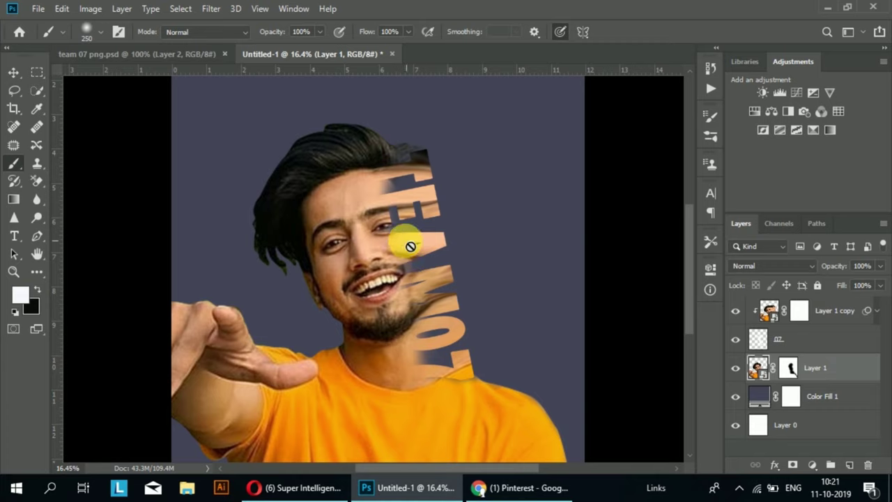
# - Merge the photo, the 07 text layer and Layer 1 copy into one layer, then deselect
pyautogui.scroll(-1, 408, 235)
pyautogui.scroll(-1, 408, 233)
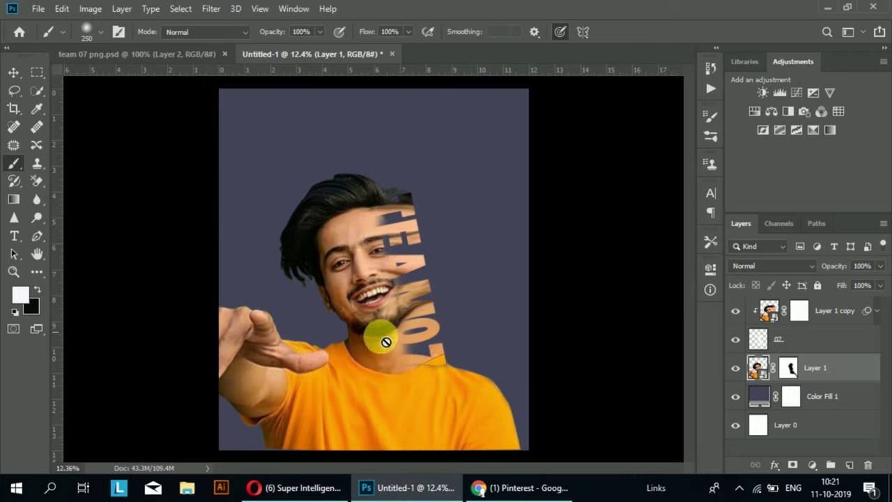
pyautogui.scroll(1, 382, 335)
pyautogui.scroll(1, 388, 338)
pyautogui.scroll(1, 382, 331)
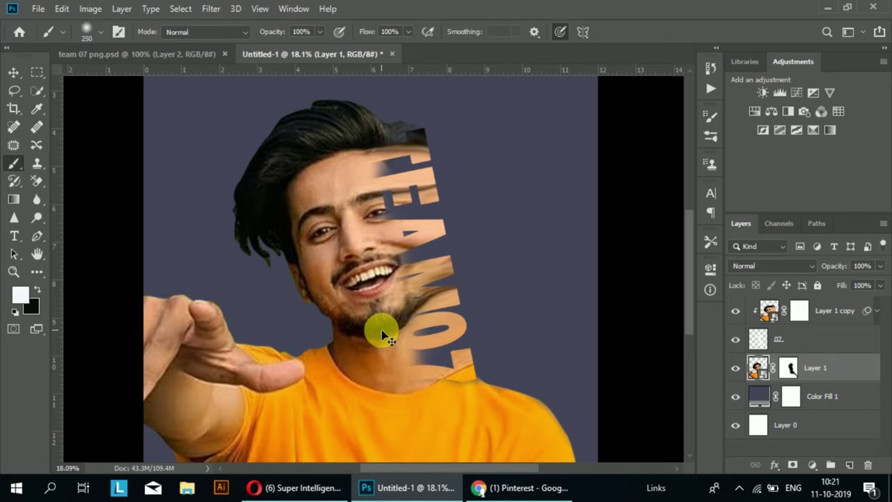
pyautogui.scroll(-1, 387, 335)
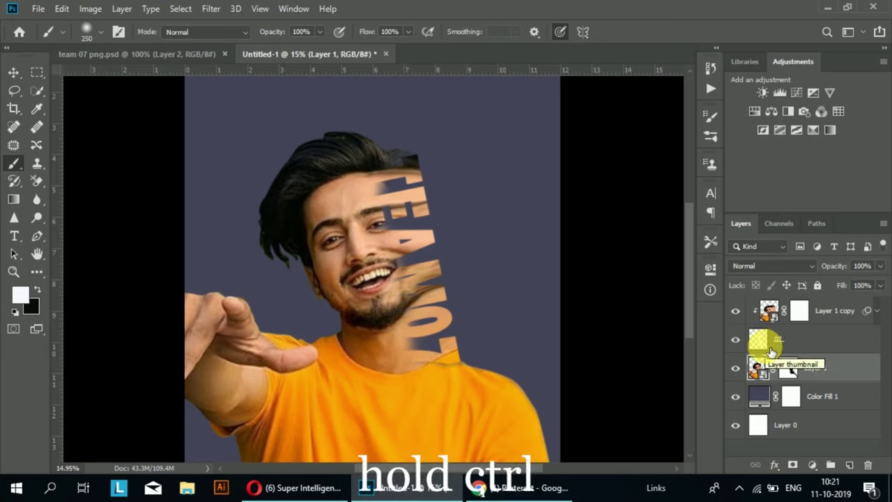
pyautogui.keyDown('ctrl'); pyautogui.click(820, 342); pyautogui.keyUp('ctrl')
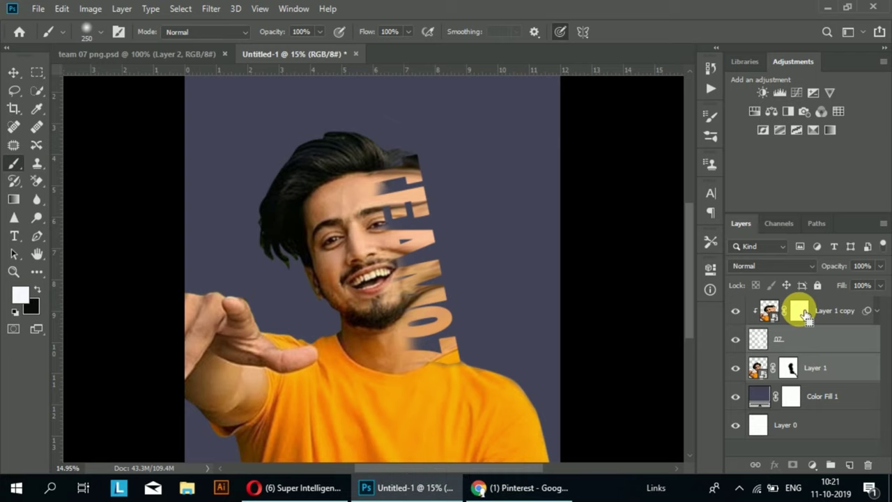
pyautogui.keyDown('ctrl'); pyautogui.click(831, 318); pyautogui.keyUp('ctrl')
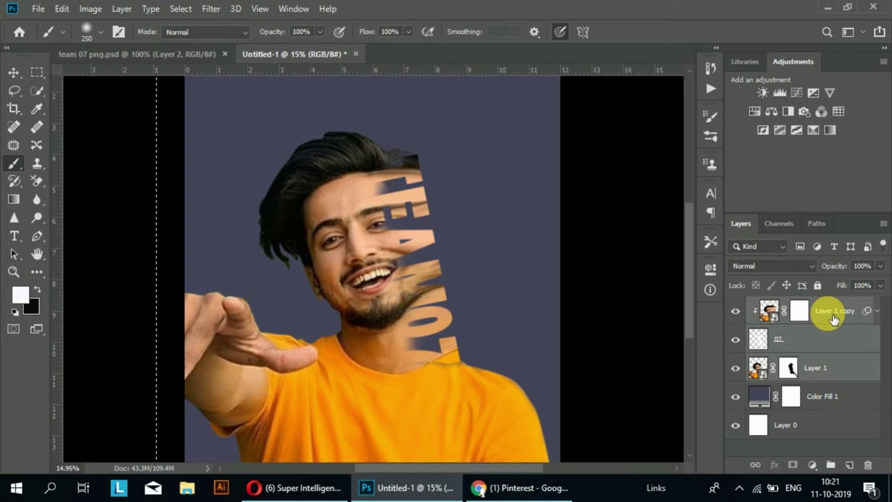
pyautogui.rightClick(834, 318)
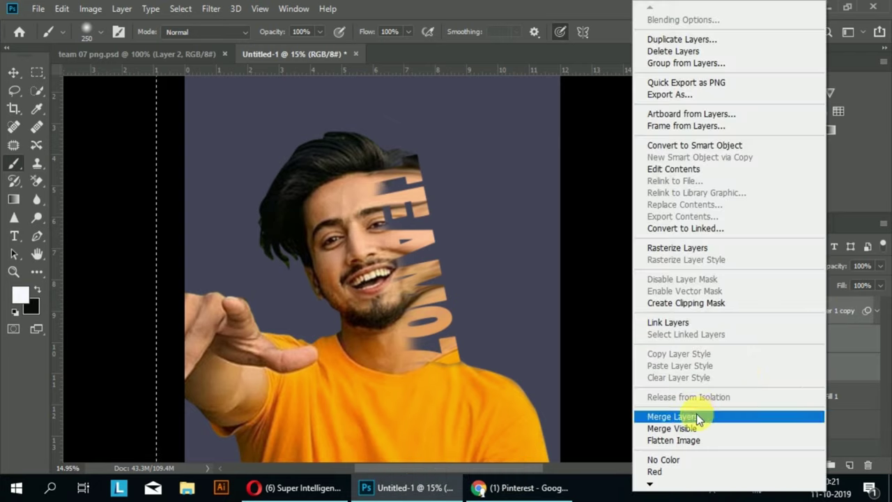
pyautogui.click(697, 414)
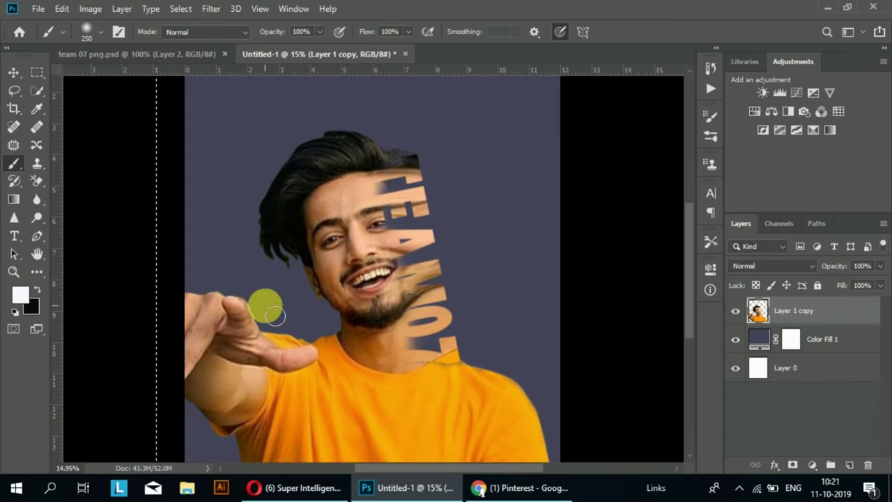
pyautogui.hotkey('ctrl', 'd')
# - Recolour the Color Fill 1 background from slate blue to dark neutral grey #333335
pyautogui.scroll(-2, 265, 306)
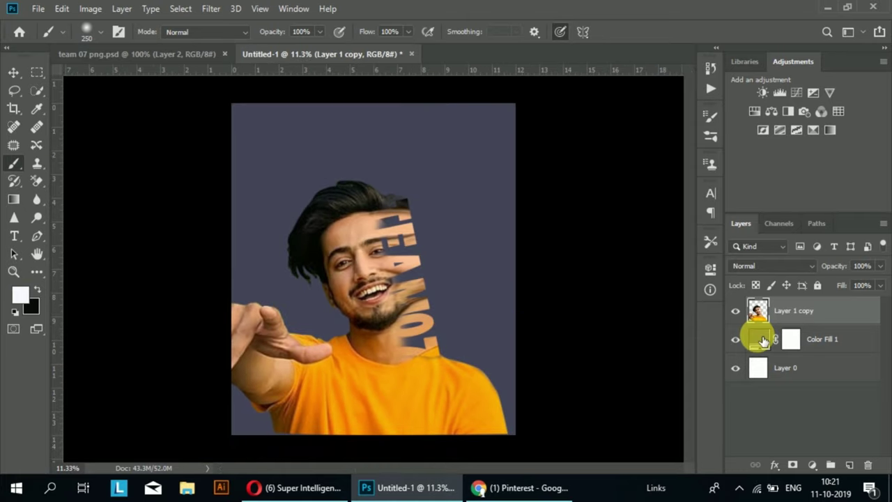
pyautogui.click(763, 341)
pyautogui.doubleClick(763, 340)
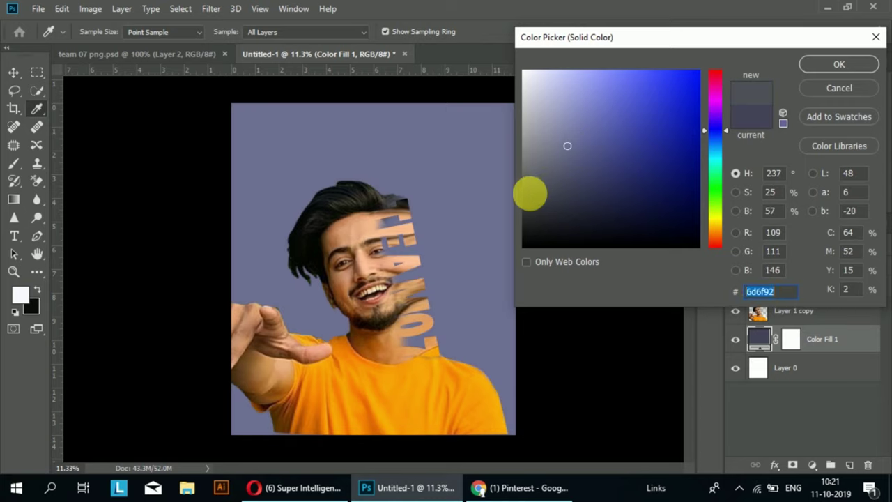
pyautogui.moveTo(574, 151)
pyautogui.mouseDown()
pyautogui.moveTo(535, 189)
pyautogui.moveTo(536, 221)
pyautogui.mouseUp()
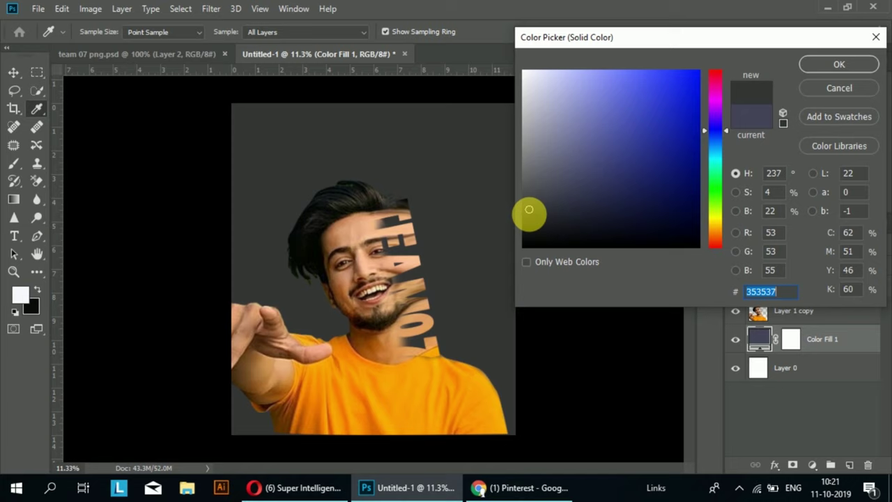
pyautogui.moveTo(529, 209); pyautogui.dragTo(529, 214)
pyautogui.click(848, 64)
pyautogui.press('b')
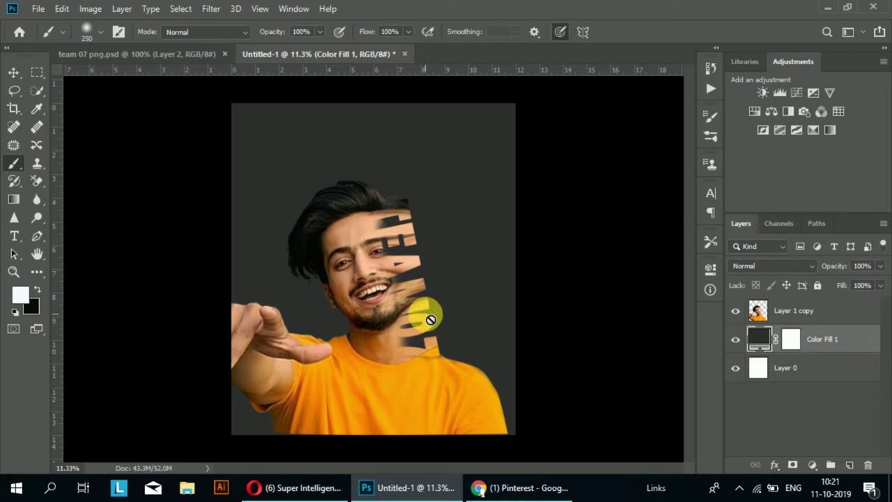
# - With a 2000+ soft black brush, paint one central click on Color Fill 1's mask for the glow
pyautogui.click(794, 342)
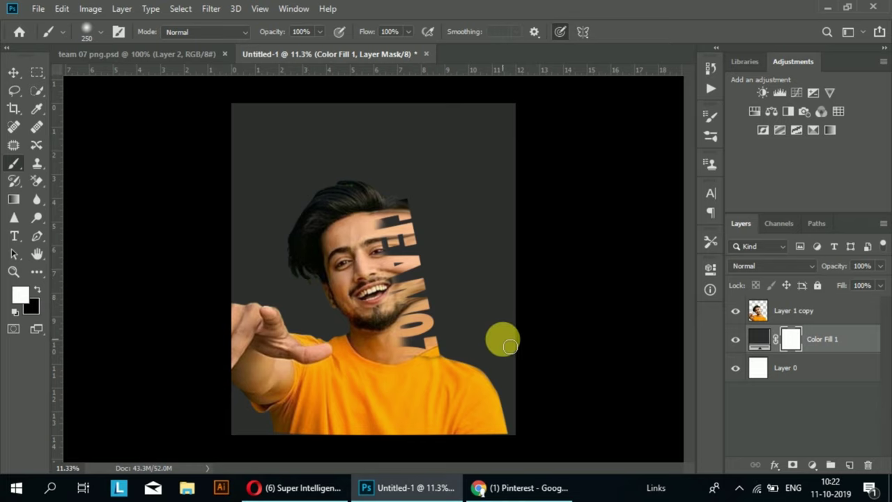
pyautogui.press(']')
pyautogui.press(']')
pyautogui.press(']')
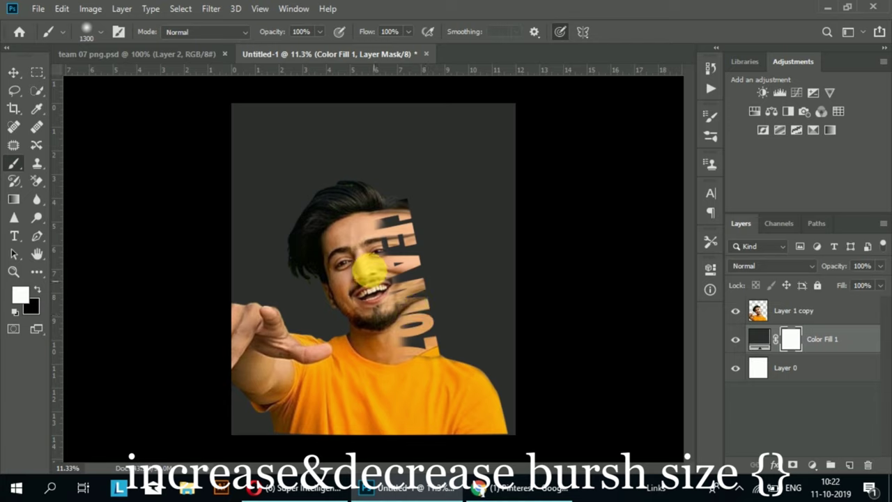
pyautogui.press(']')
pyautogui.press(']')
pyautogui.press(']')
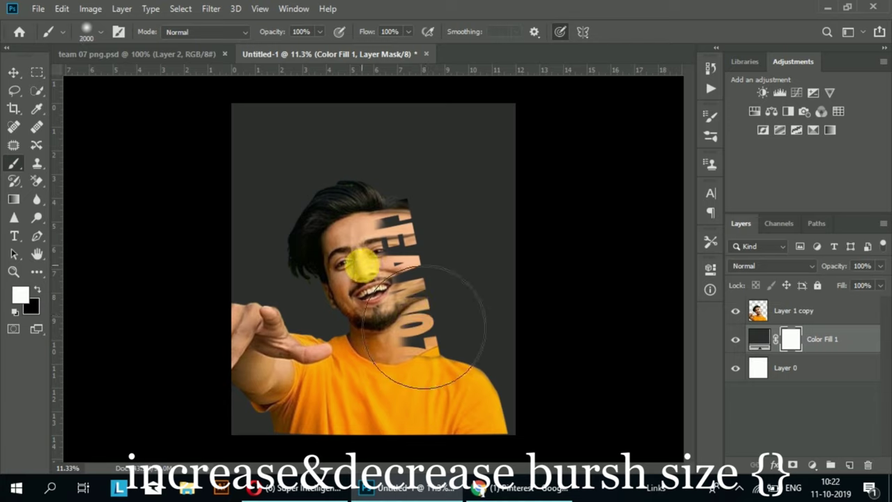
pyautogui.press(']')
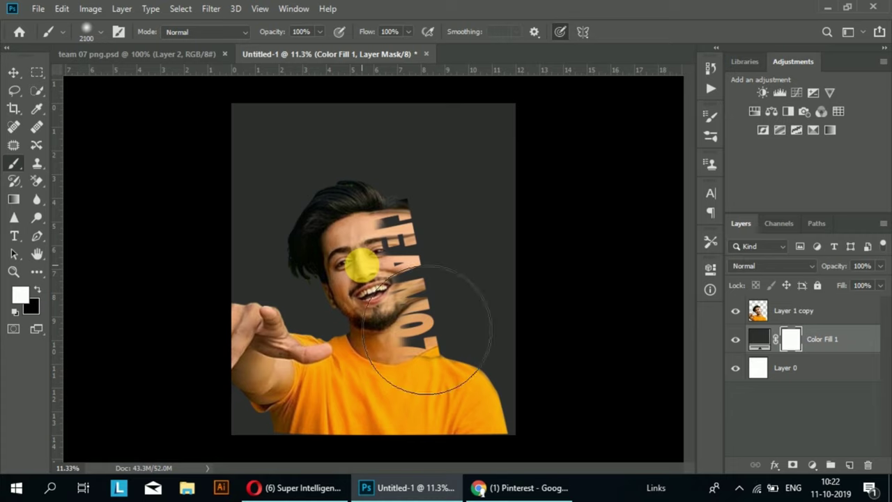
pyautogui.press(']')
pyautogui.press(']')
pyautogui.press(']')
pyautogui.press(']')
pyautogui.press(']')
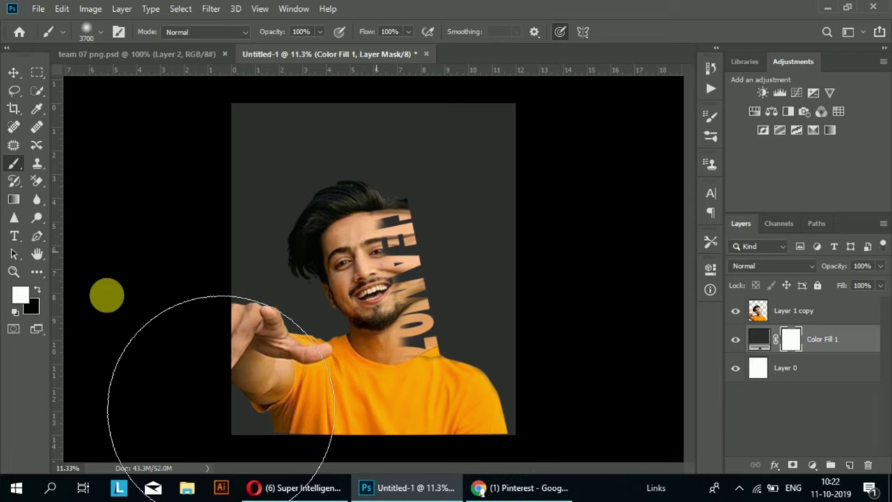
pyautogui.press('x')
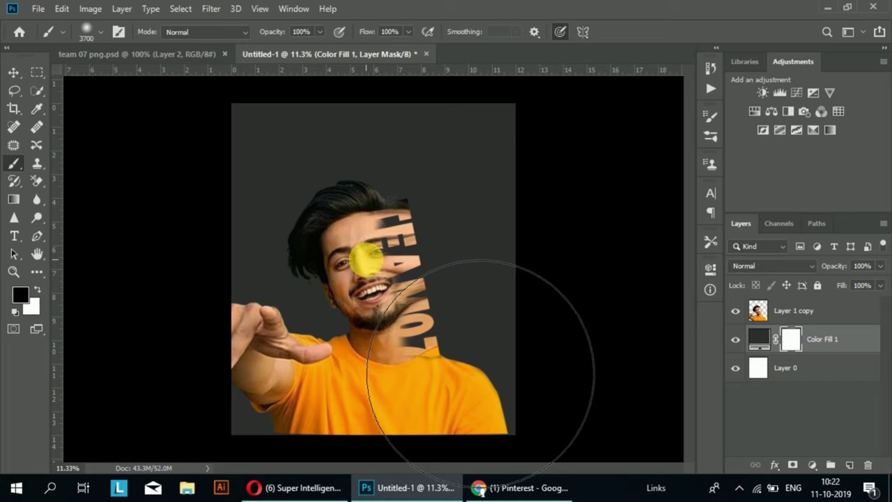
pyautogui.click(367, 259)
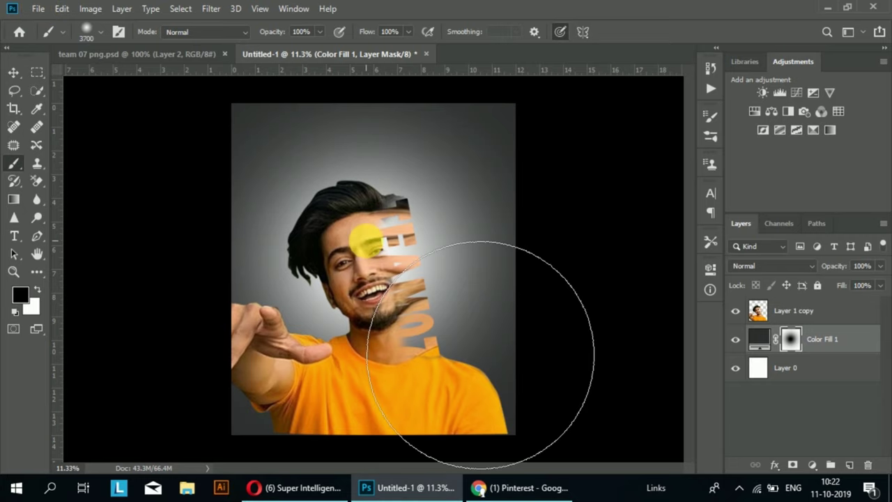
pyautogui.press('[')
pyautogui.press('[')
pyautogui.press('[')
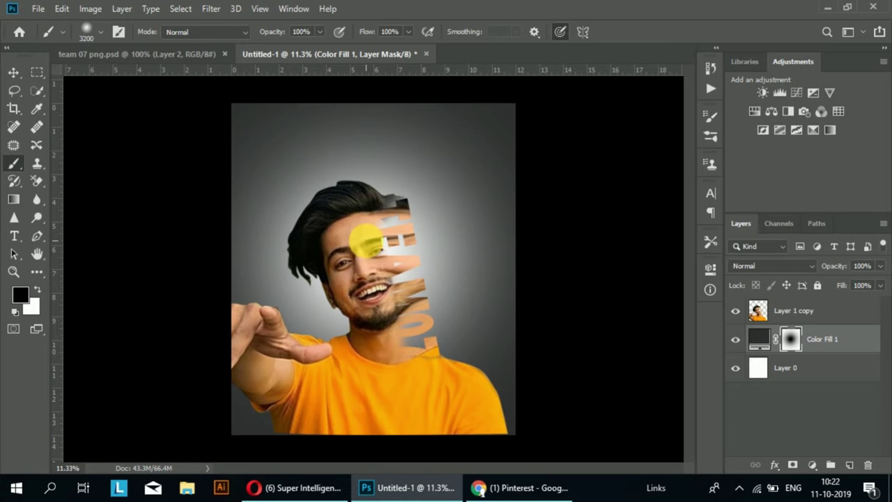
pyautogui.press('[')
pyautogui.press('[')
pyautogui.press('[')
pyautogui.press('[')
pyautogui.press('[')
pyautogui.press('[')
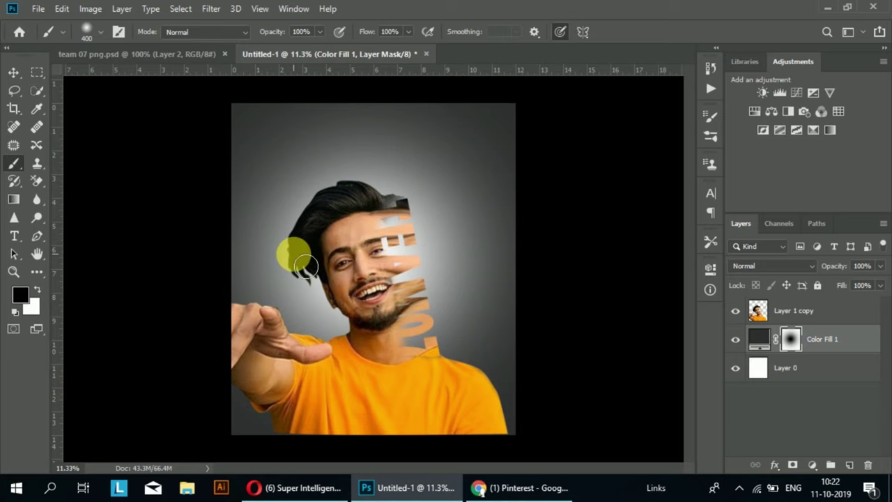
pyautogui.scroll(1, 405, 239)
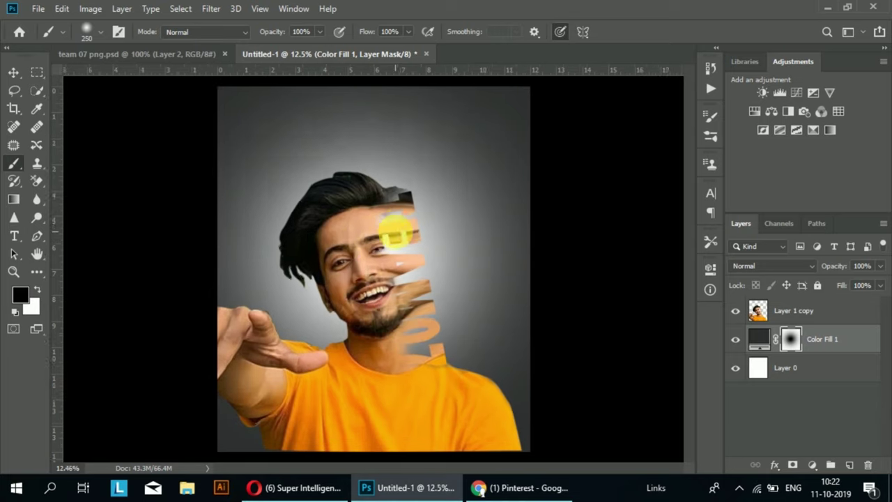
pyautogui.scroll(2, 406, 241)
pyautogui.scroll(2, 407, 243)
pyautogui.scroll(-2, 398, 227)
pyautogui.scroll(-2, 398, 227)
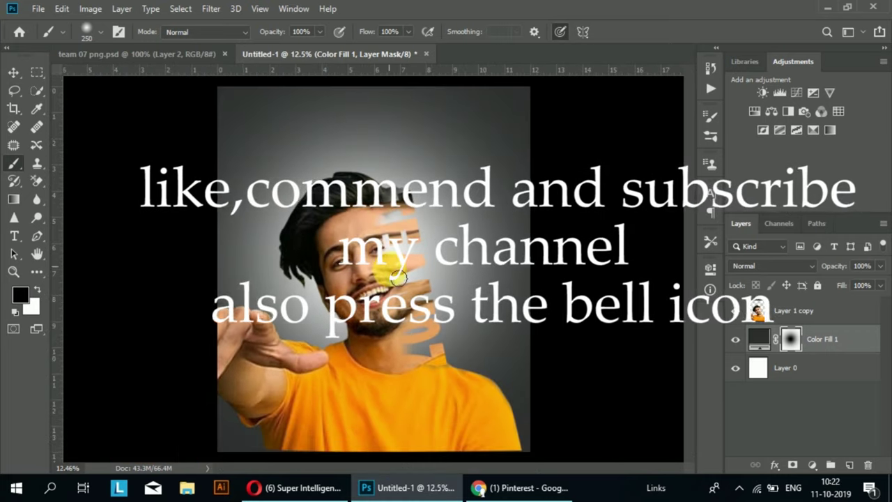